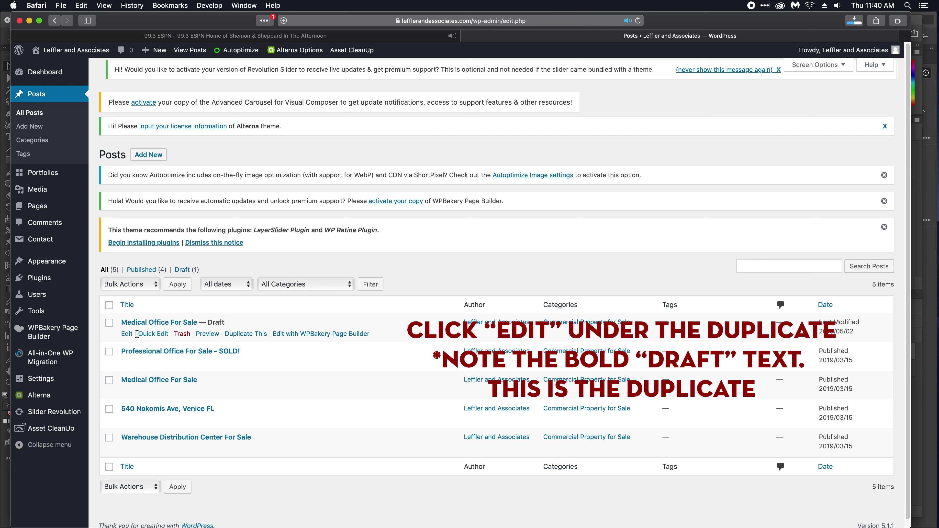
Step: Open the draft duplicate of Medical Office For Sale for editing and retitle it "Single Tennant Office Venice, FL"
click(128, 334)
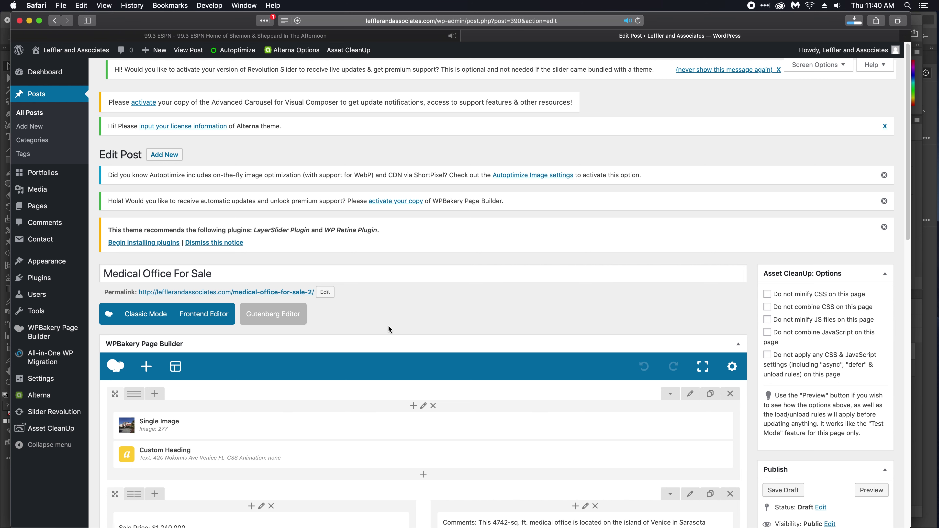
key(super+Tab)
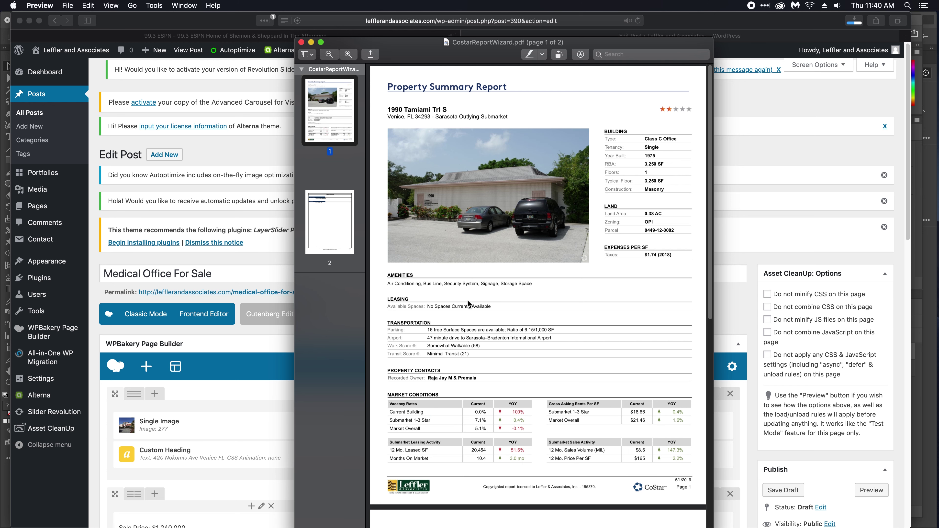
triple_click(223, 273)
text(Single Tennant Venice)
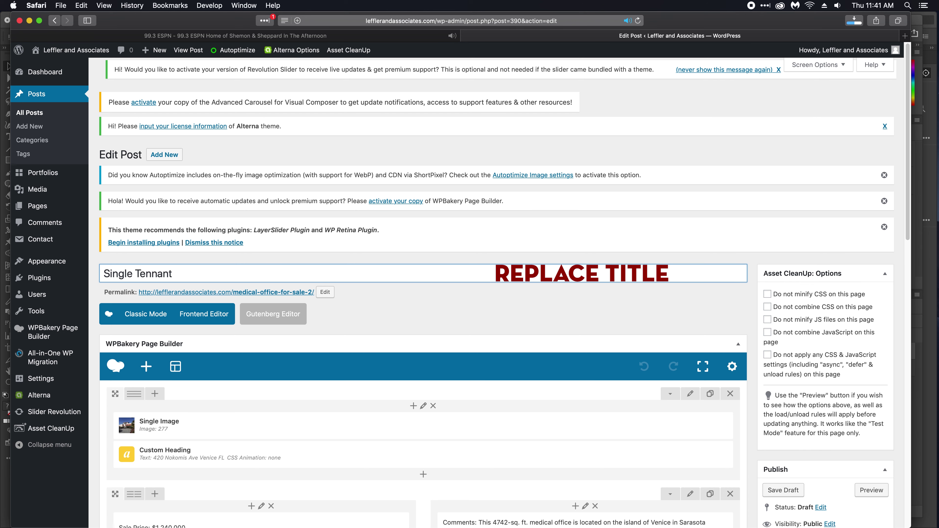
key(BackSpace)
key(BackSpace)
key(BackSpace)
key(BackSpace)
key(BackSpace)
key(BackSpace)
text(Office Venice, FL)
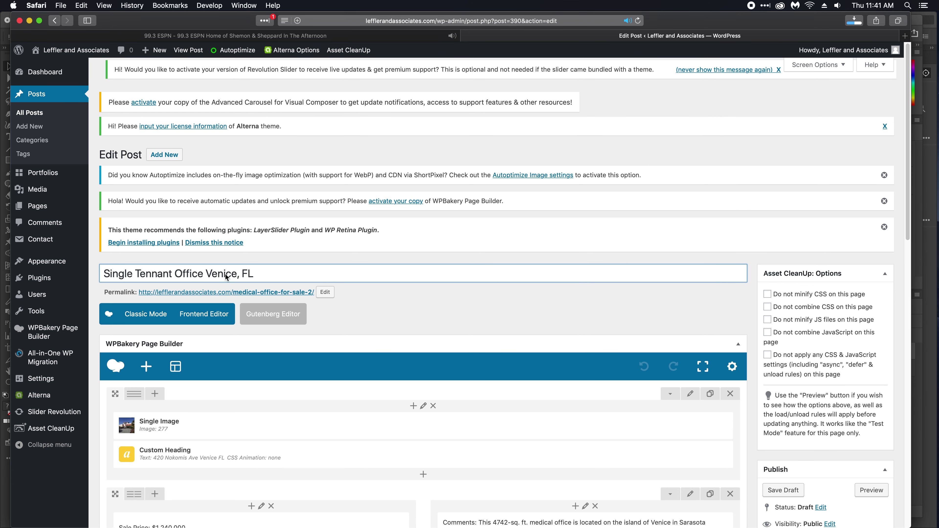
Step: Check the title against the property report PDF and correct its spelling to "Single Tenant Office Venice, FL"
key(super+Tab)
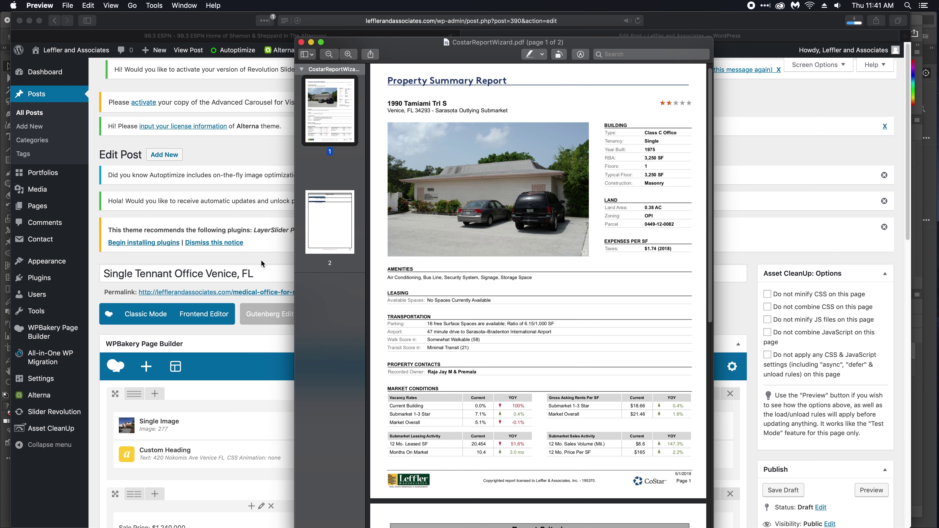
key(super+Tab)
click(159, 273)
key(BackSpace)
key(super+Tab)
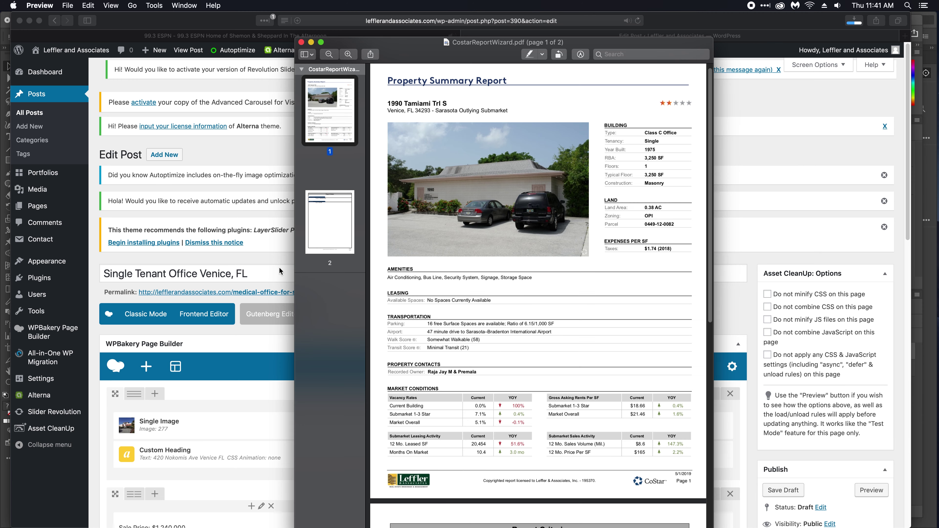
click(278, 271)
Step: Upload 1990-Tamiami.jpg from the new leffler folder as the replacement picture for the Single Image element
scroll(278, 271, down, 3)
mouse_move(433, 357)
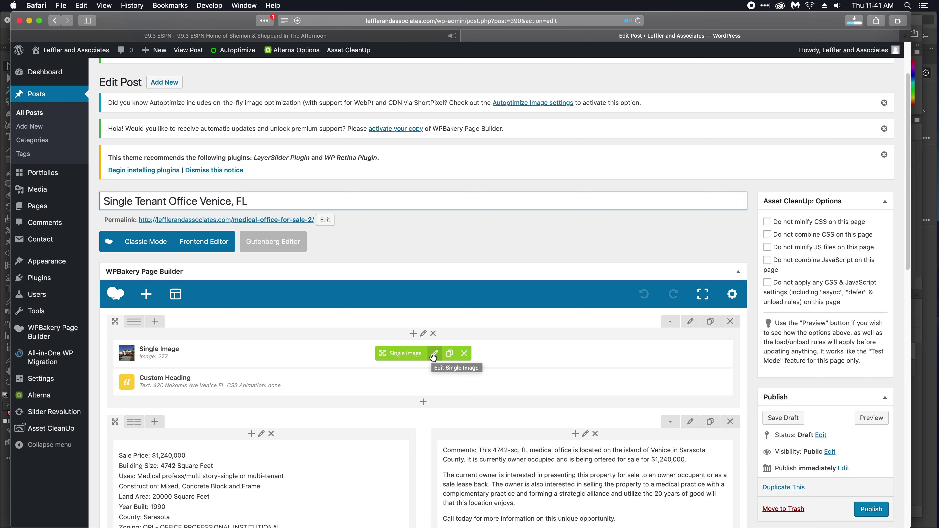
click(433, 355)
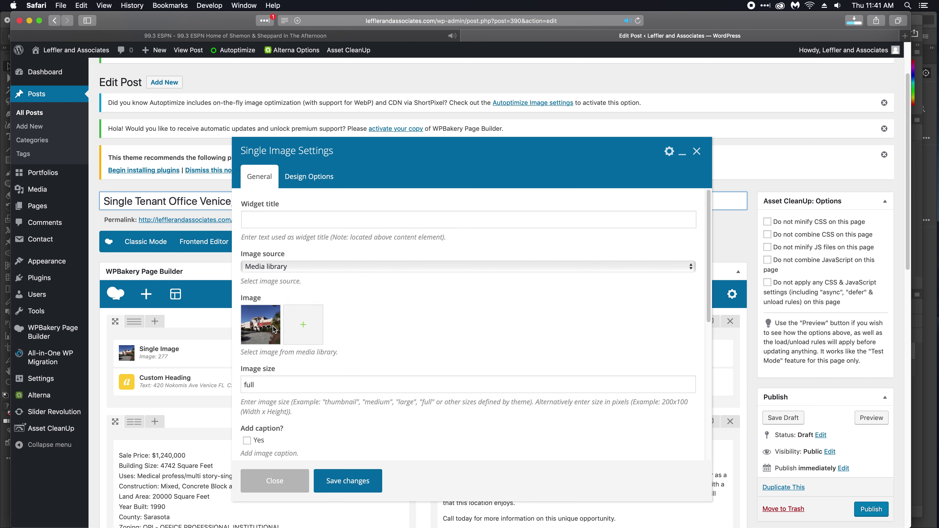
click(304, 327)
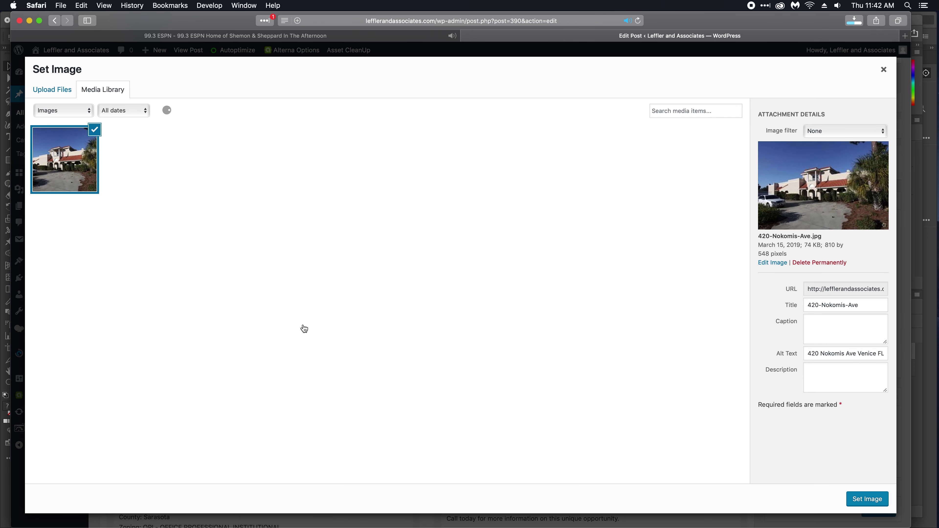
click(53, 90)
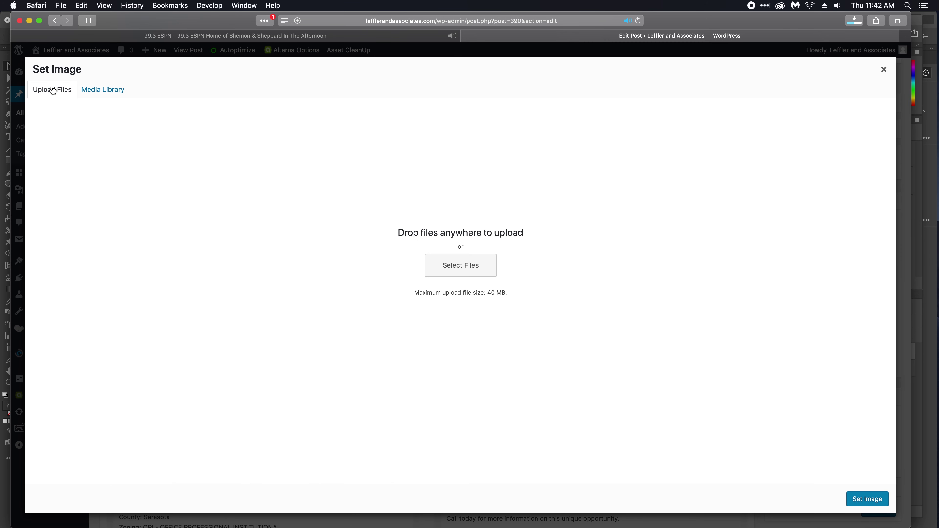
click(486, 276)
click(443, 52)
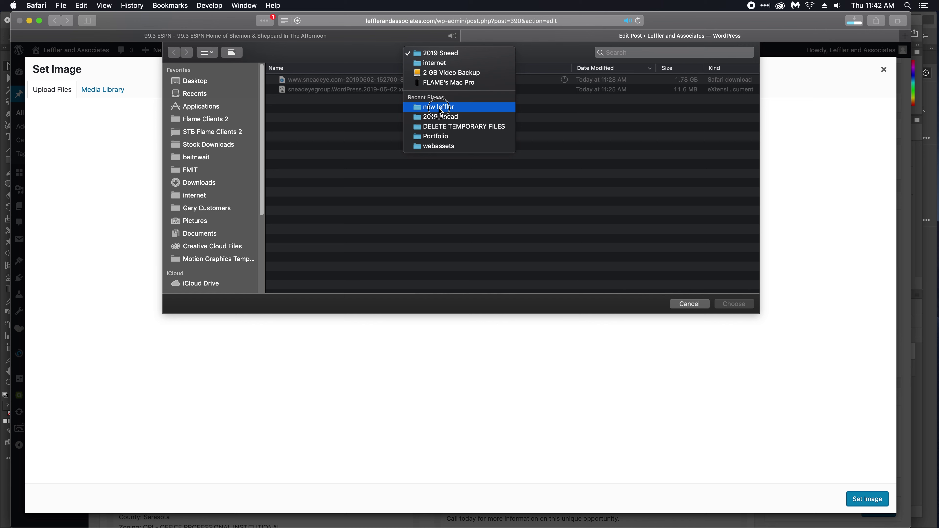
click(438, 108)
click(314, 79)
key(space)
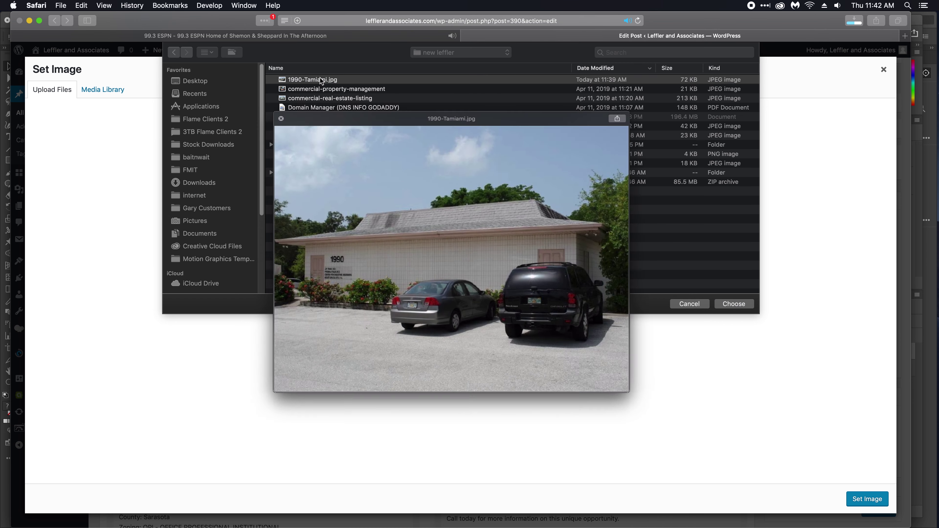
key(space)
click(741, 304)
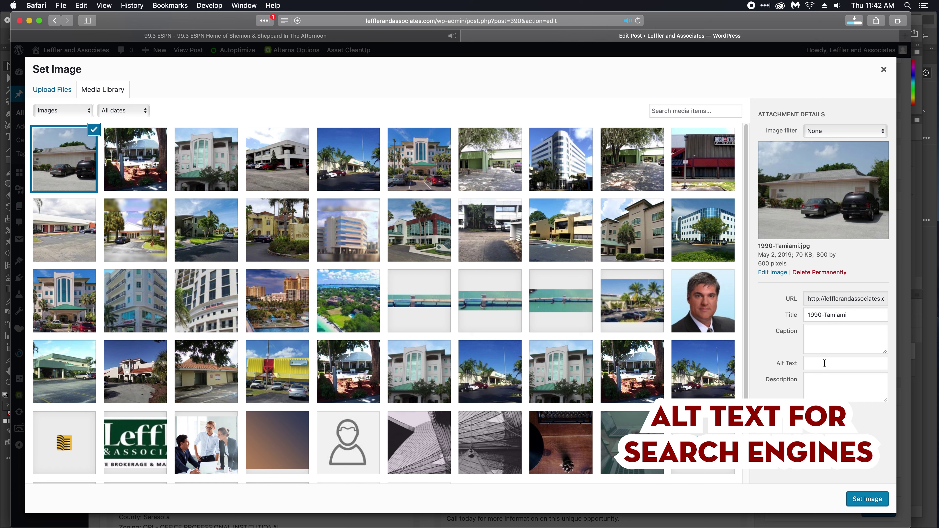
Step: Give the uploaded image the alt text "Single tenant office in Venice, FL for sale", set it as the image and save the element's changes
click(826, 365)
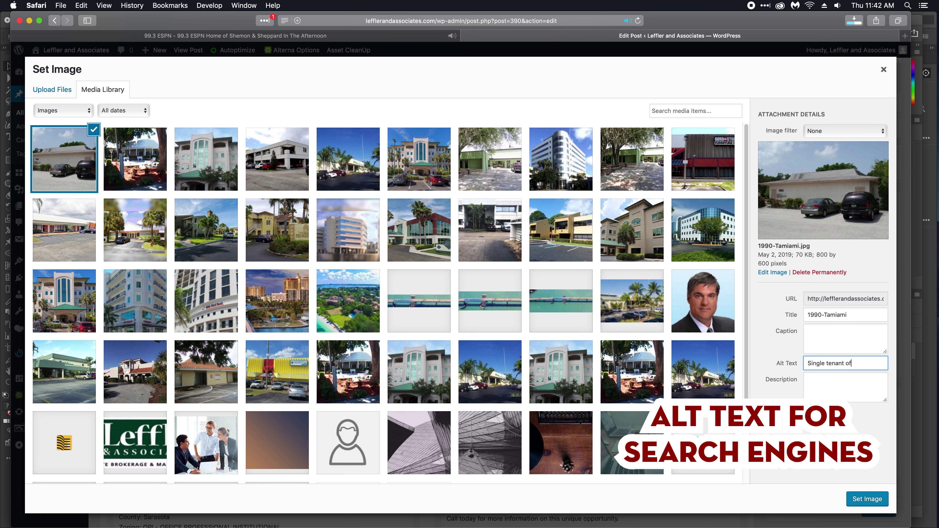
text(Single tenant office in Venice, FL f)
text(or sale)
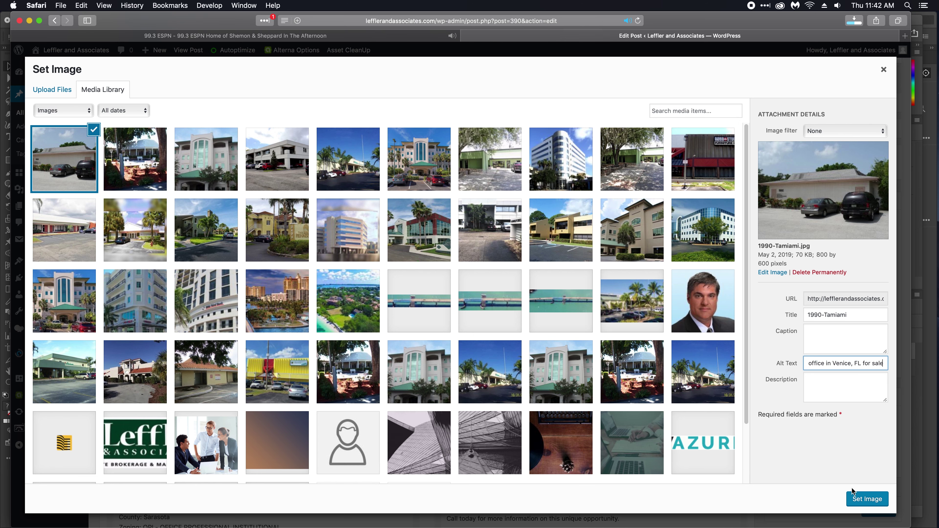
click(868, 499)
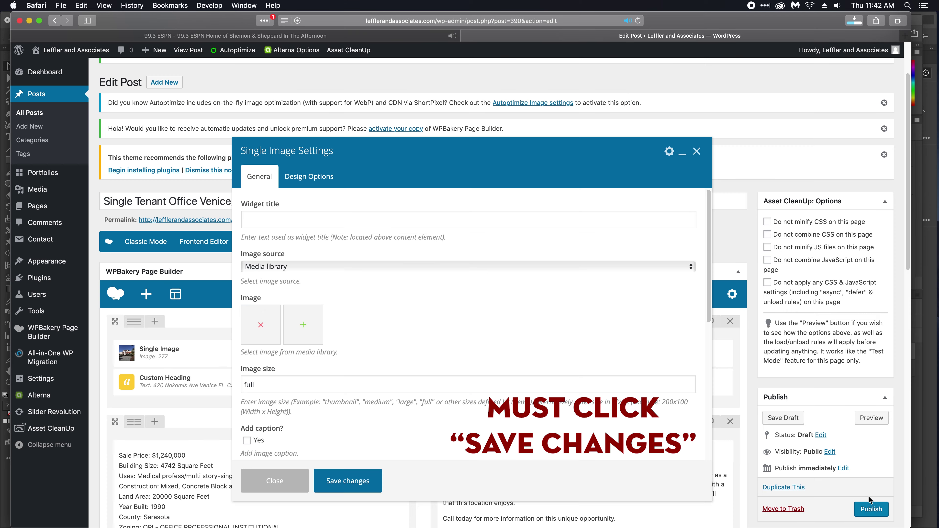
click(342, 481)
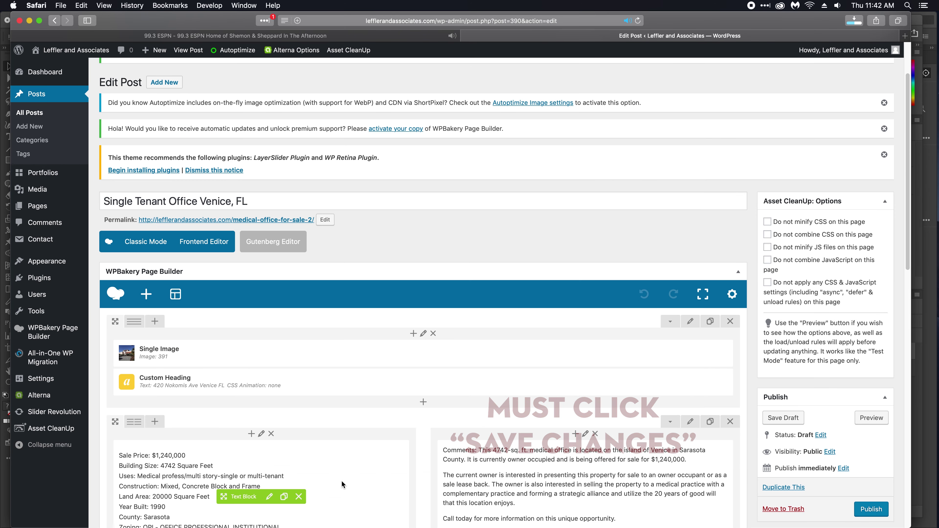
Step: Replace the street address in the Custom Heading text with the one copied from the property report PDF, add a comma after it and save
scroll(423, 411, down, 1)
scroll(425, 416, down, 1)
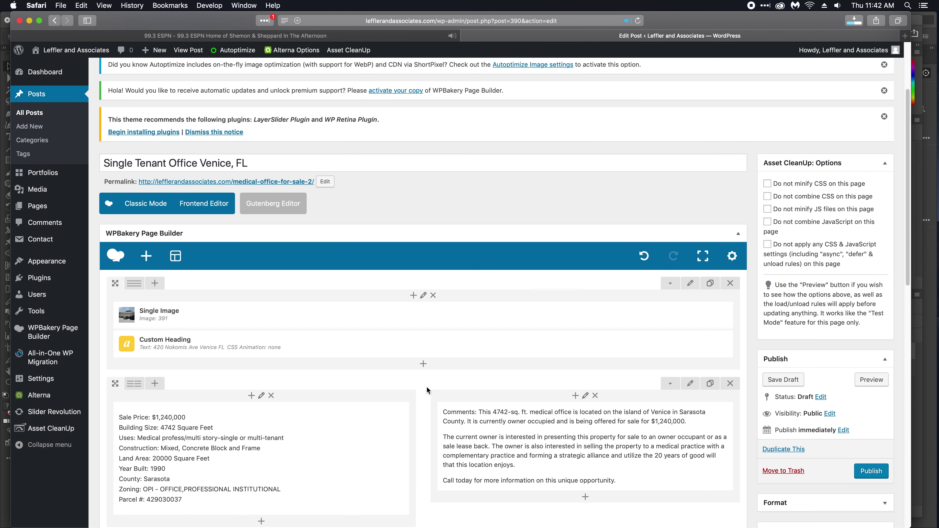
click(439, 345)
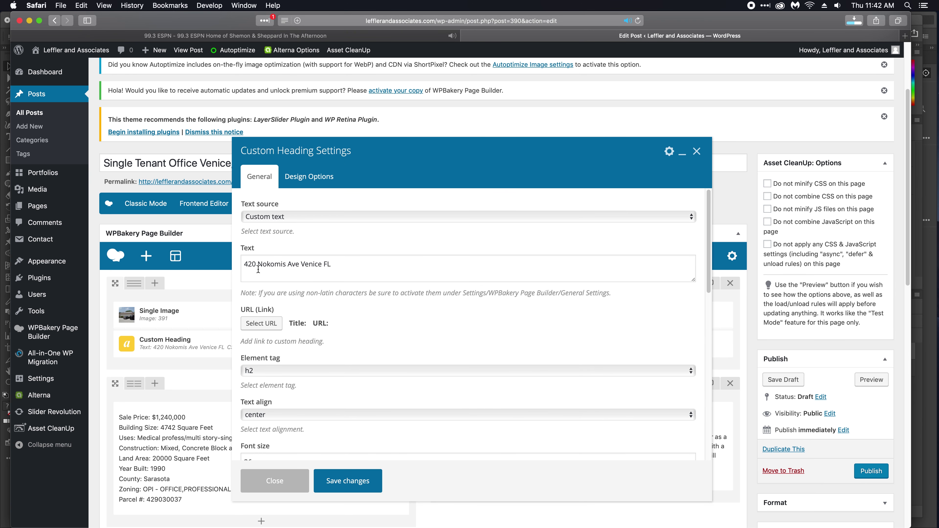
drag(244, 264, 374, 266)
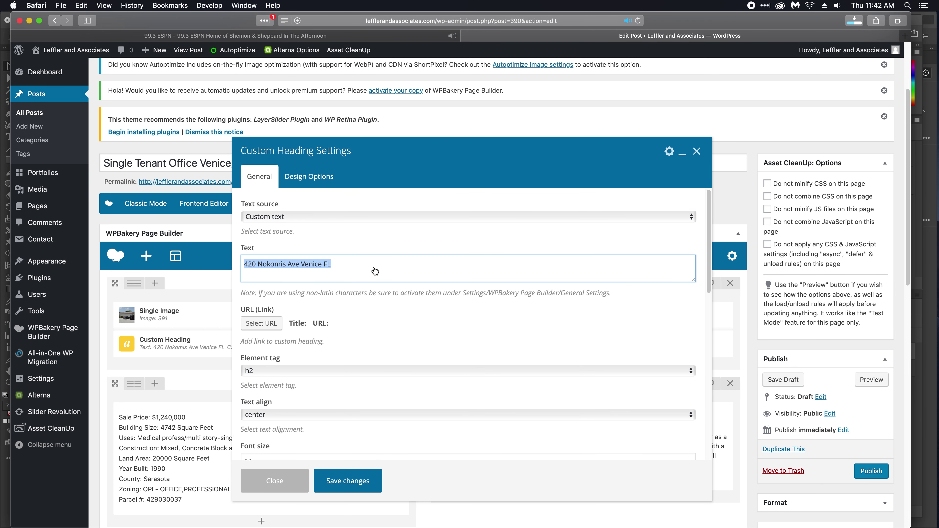
key(super+Tab)
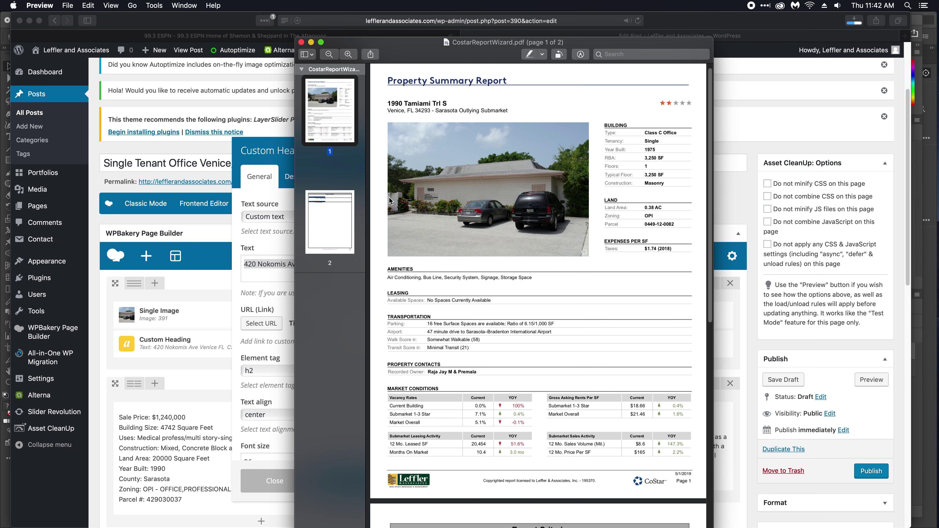
drag(389, 101, 453, 105)
key(super+c)
click(266, 258)
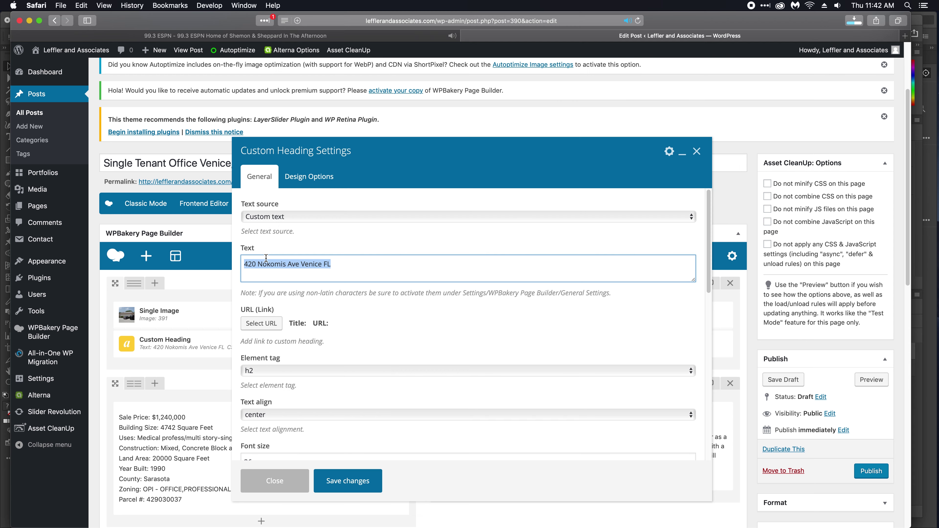
drag(304, 265, 220, 262)
key(super+v)
text(,)
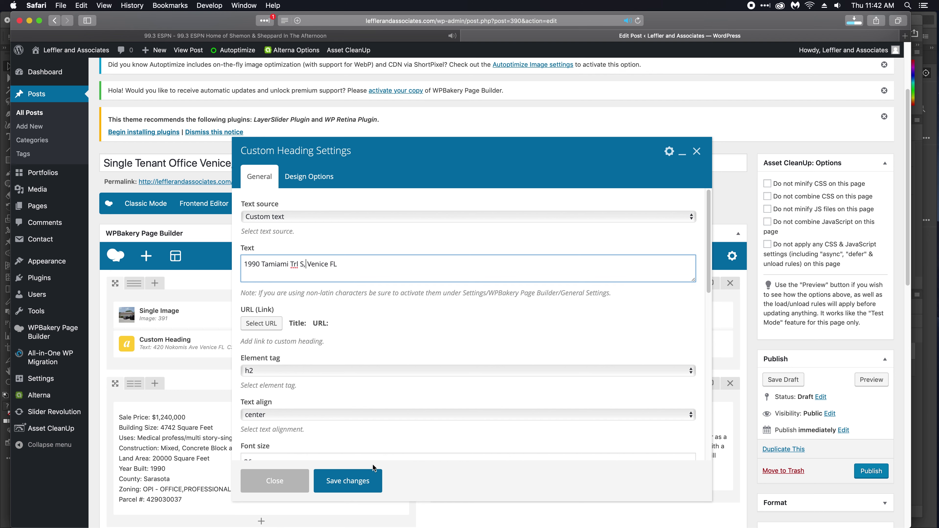
click(360, 486)
Step: Open the text block holding the sale price and building details for editing
scroll(295, 347, down, 2)
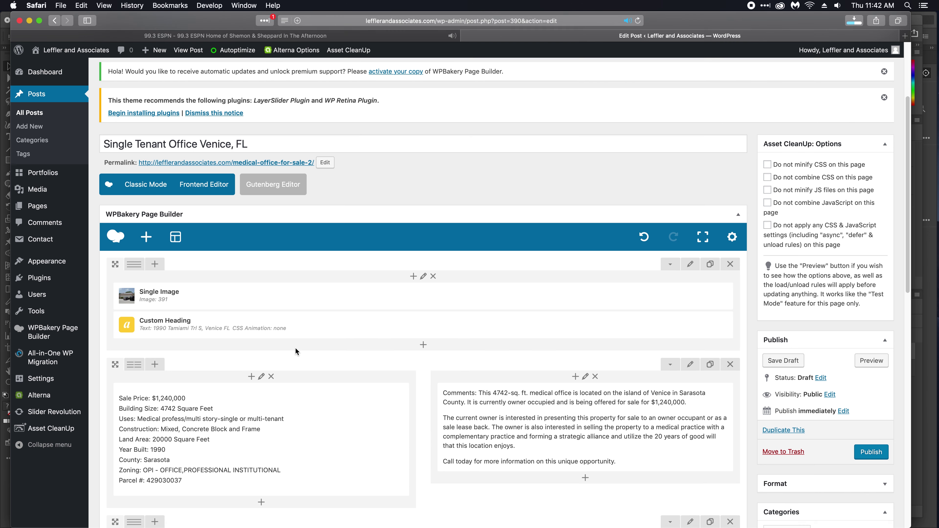
scroll(297, 348, down, 1)
click(272, 394)
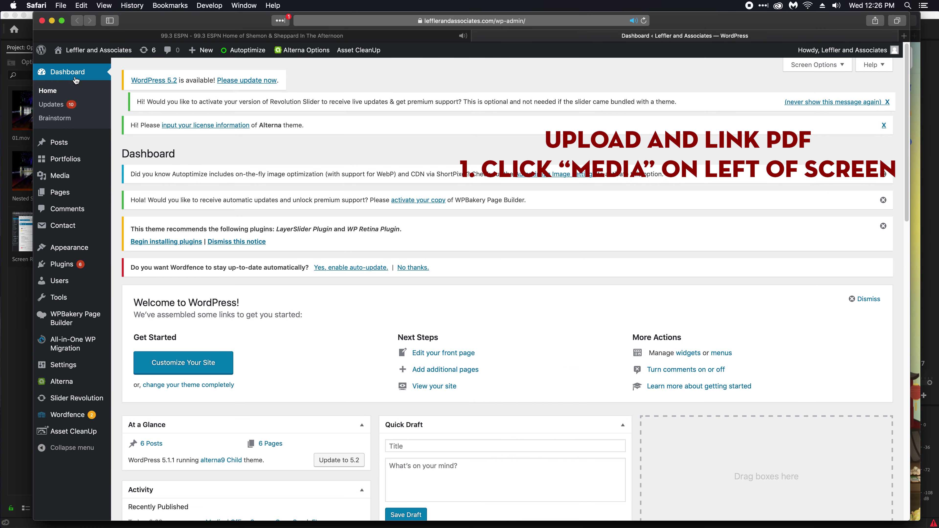
Step: Upload "FLYER_1425 Viscaya Pkwy_Lease.pdf" from the web folder inside newleffler to the media library as new media
click(70, 177)
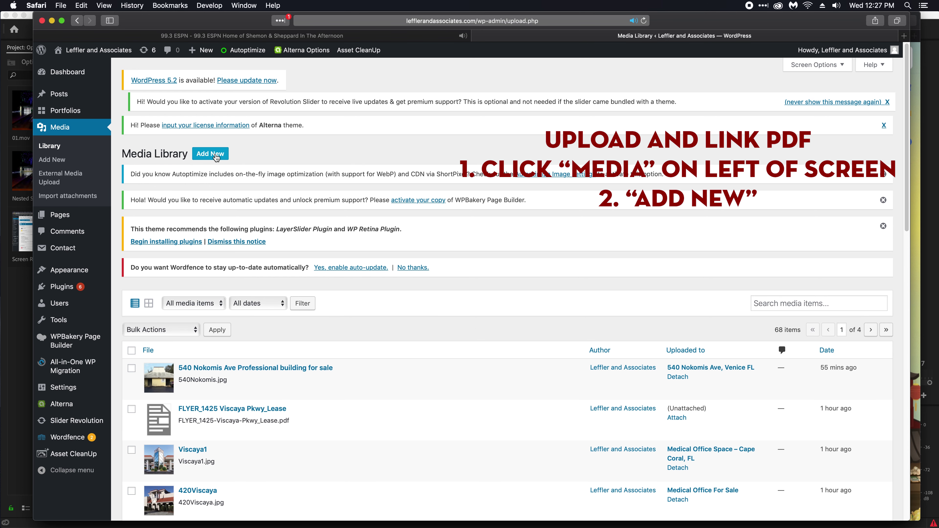
click(216, 158)
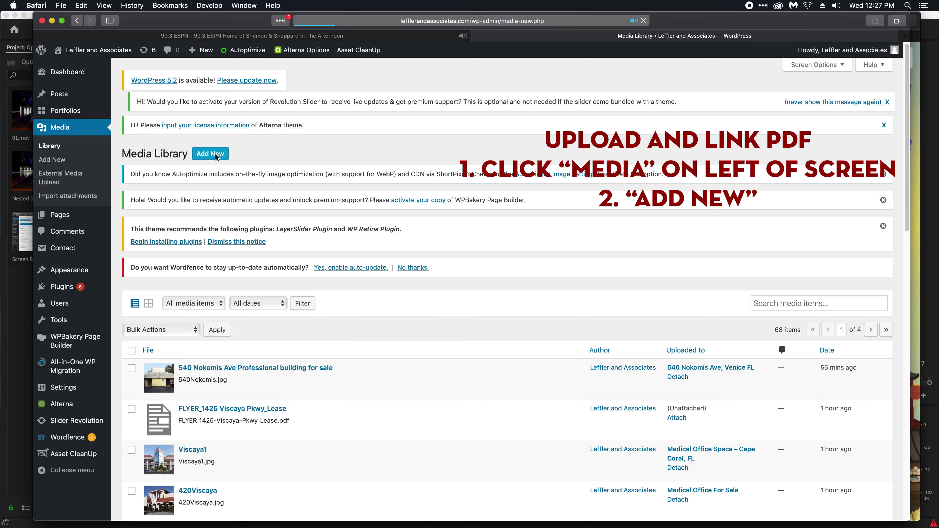
click(513, 357)
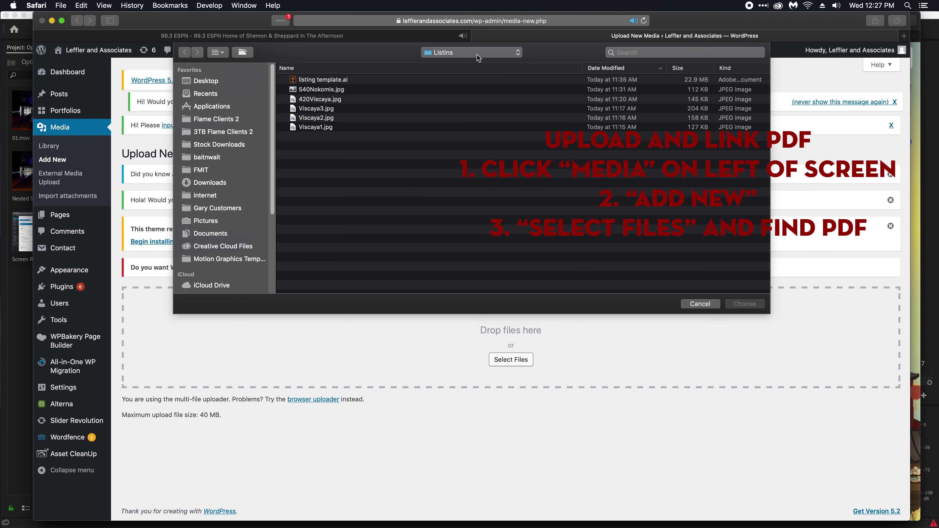
click(478, 56)
key(Escape)
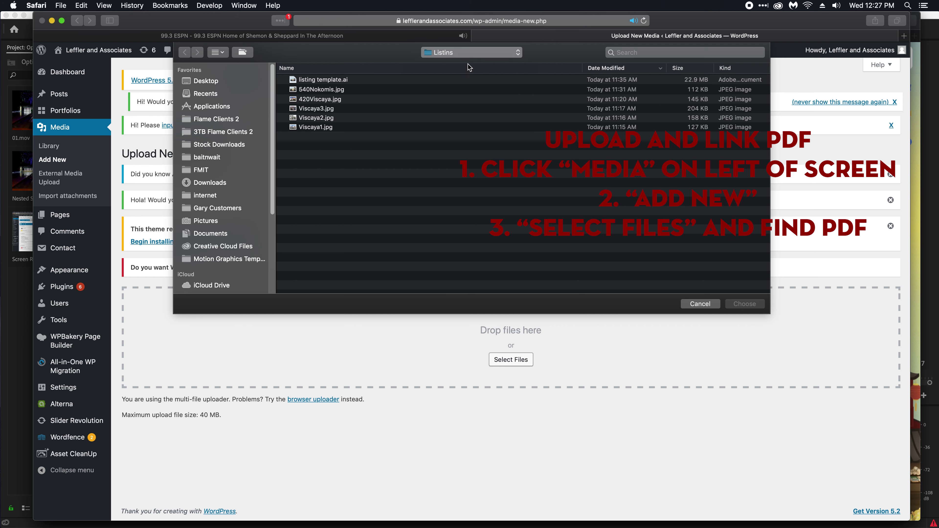
key(super+Up)
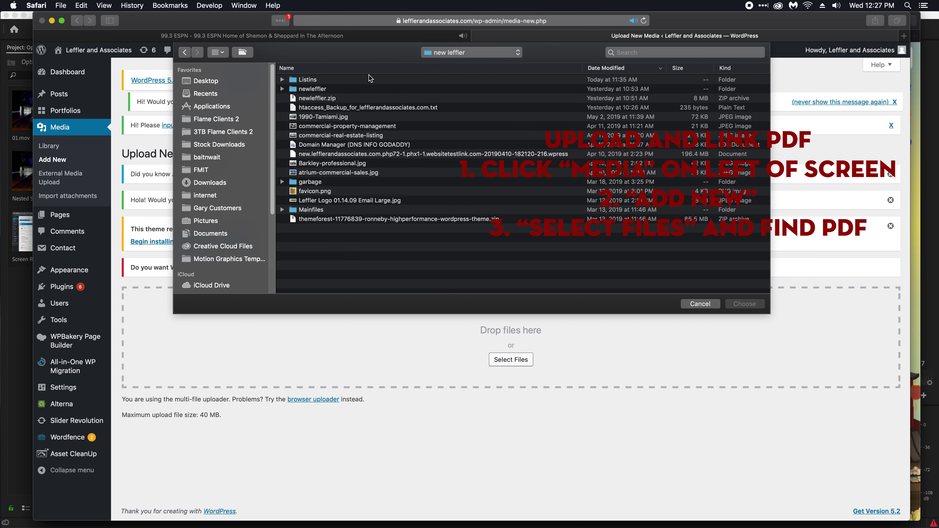
double_click(308, 89)
double_click(305, 80)
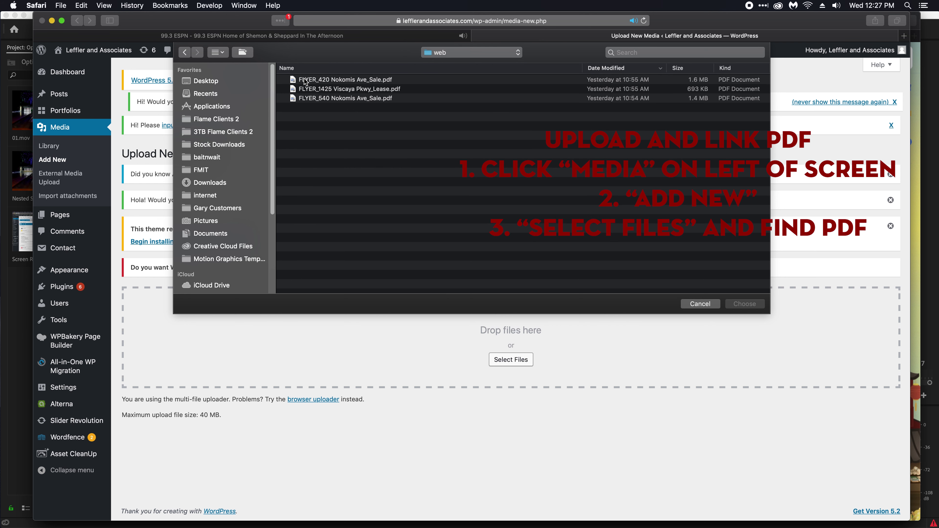
click(345, 89)
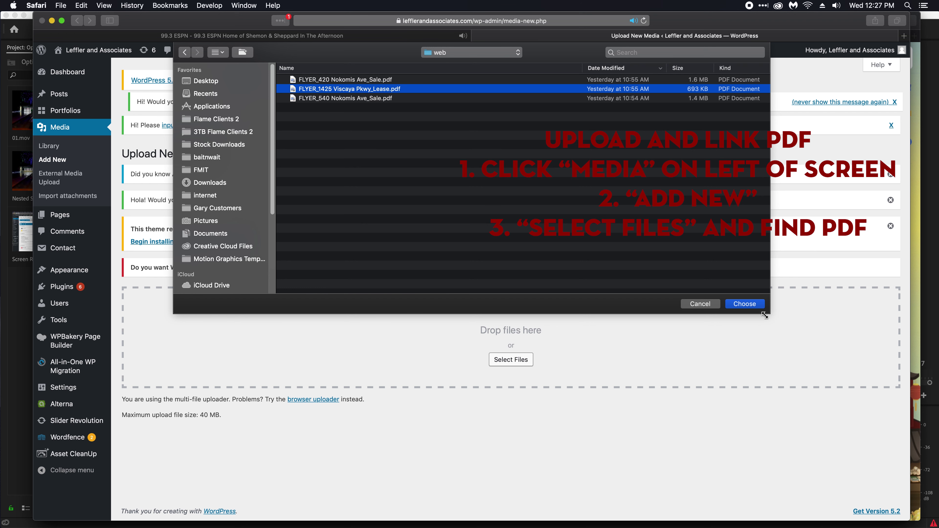
click(749, 304)
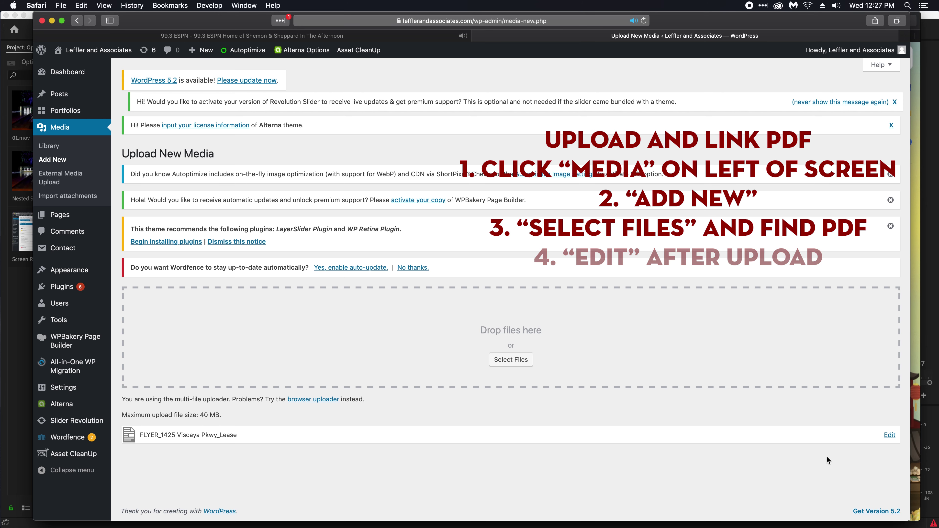
Step: Open the uploaded flyer's attachment for editing and copy its full file URL
click(889, 435)
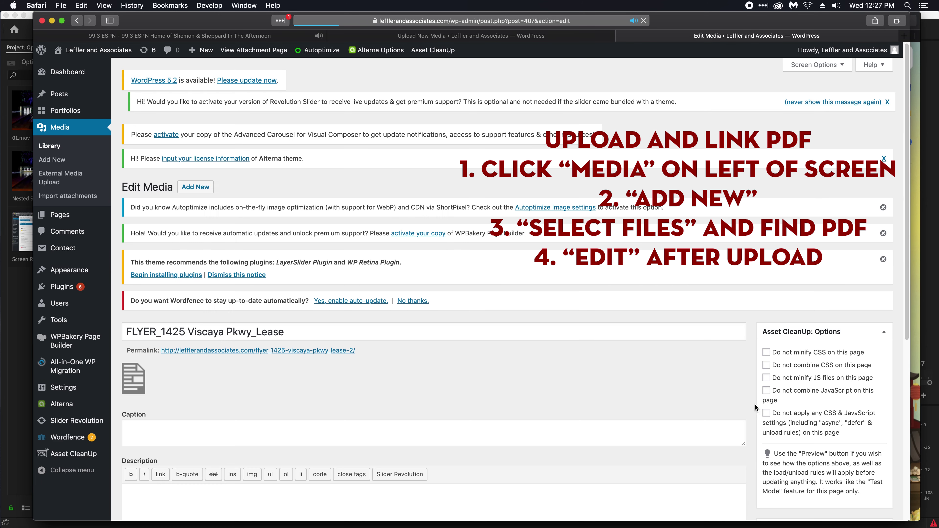
scroll(756, 407, down, 5)
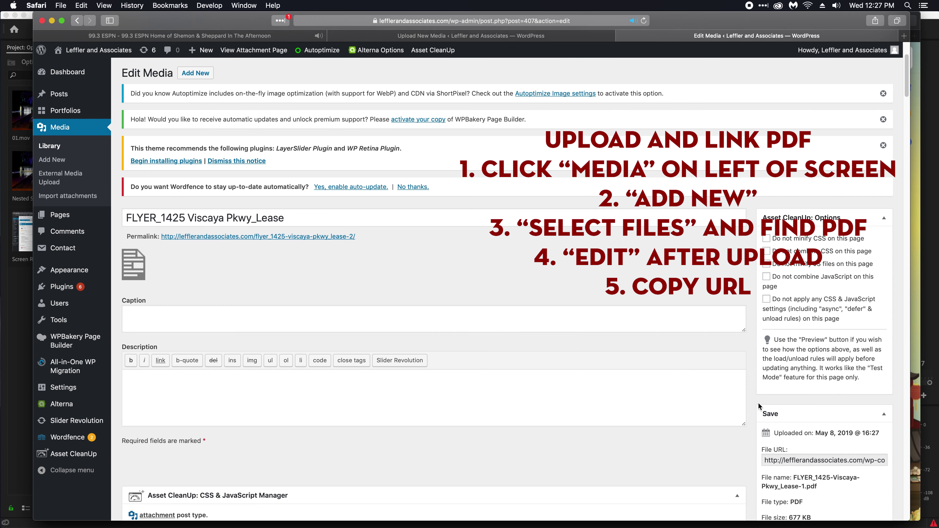
scroll(758, 406, down, 2)
click(769, 435)
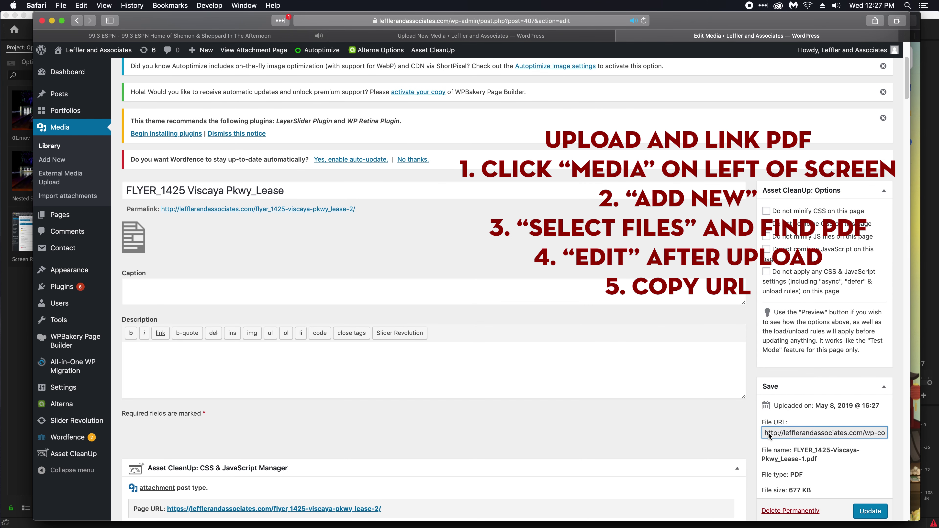
drag(767, 435, 913, 438)
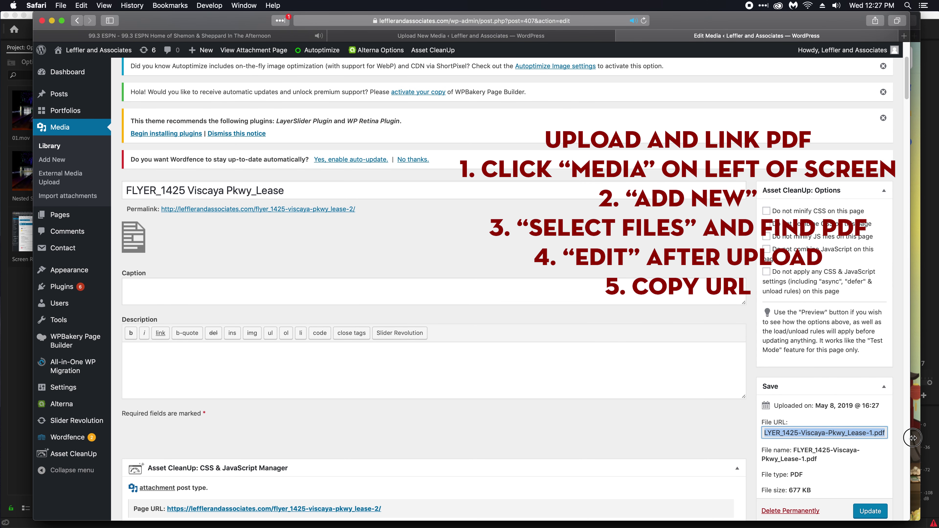
right_click(848, 434)
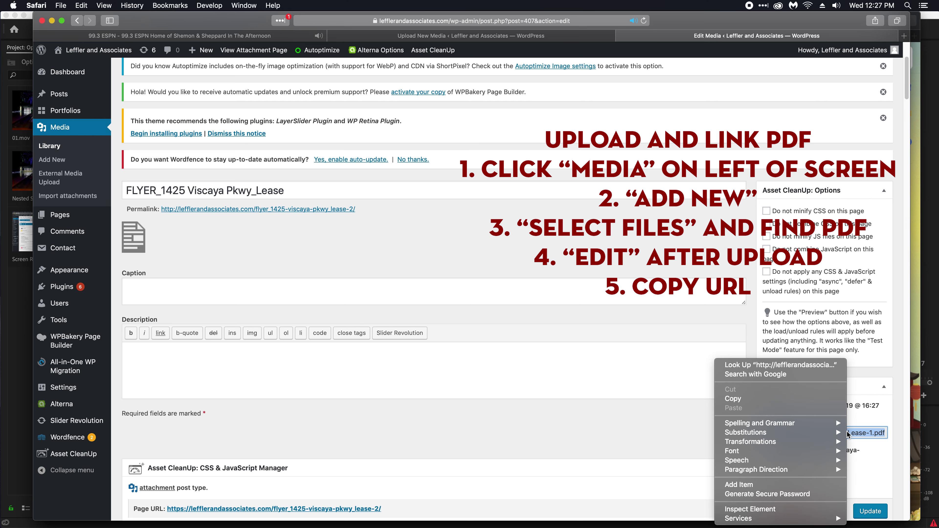
click(755, 400)
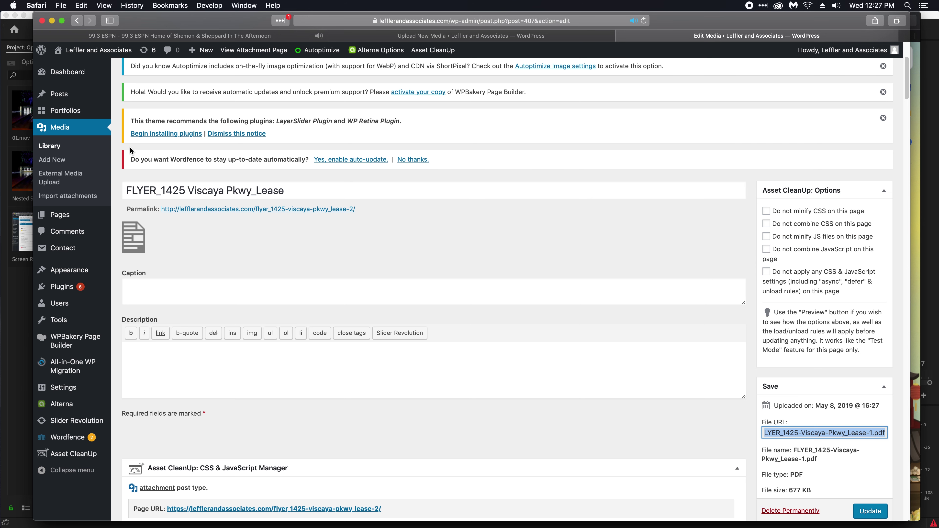
Step: Open the "Medical Office Space – Cape Coral, FL" post for editing from the list of all posts
click(66, 92)
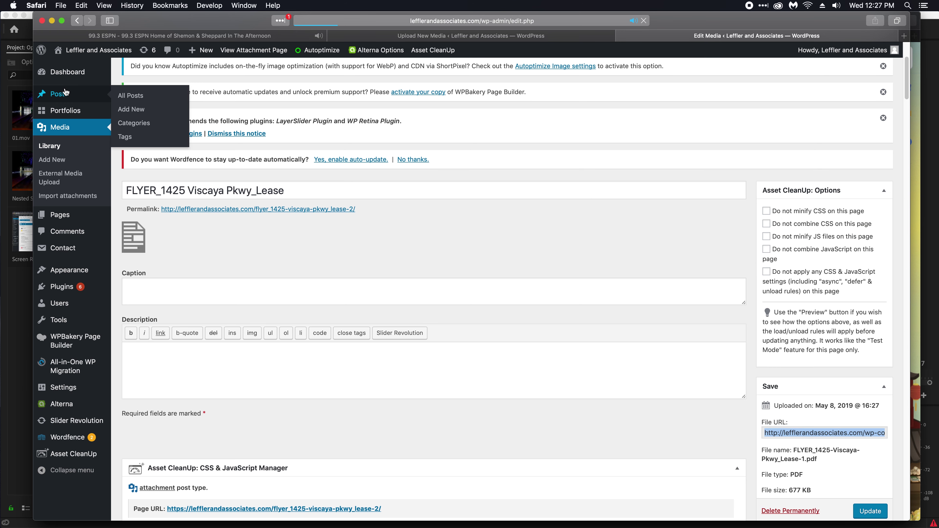
scroll(243, 256, down, 1)
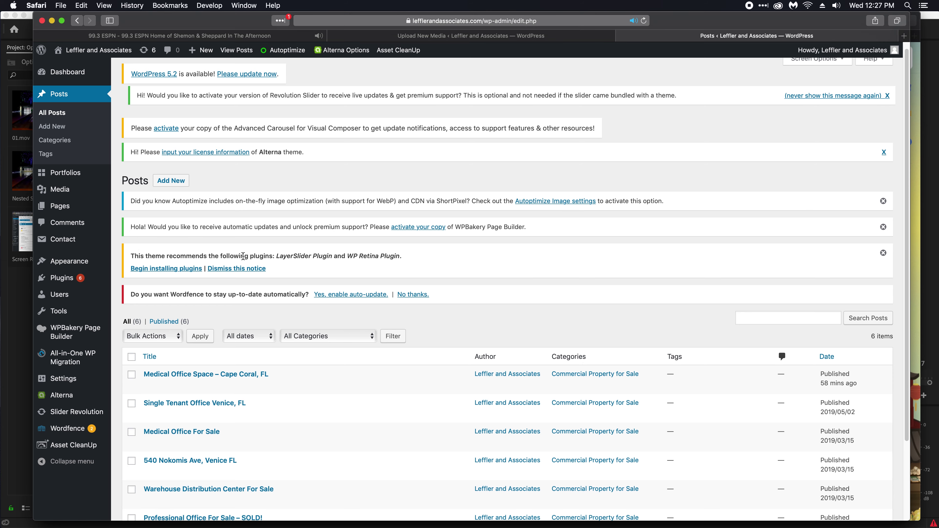
scroll(243, 253, down, 2)
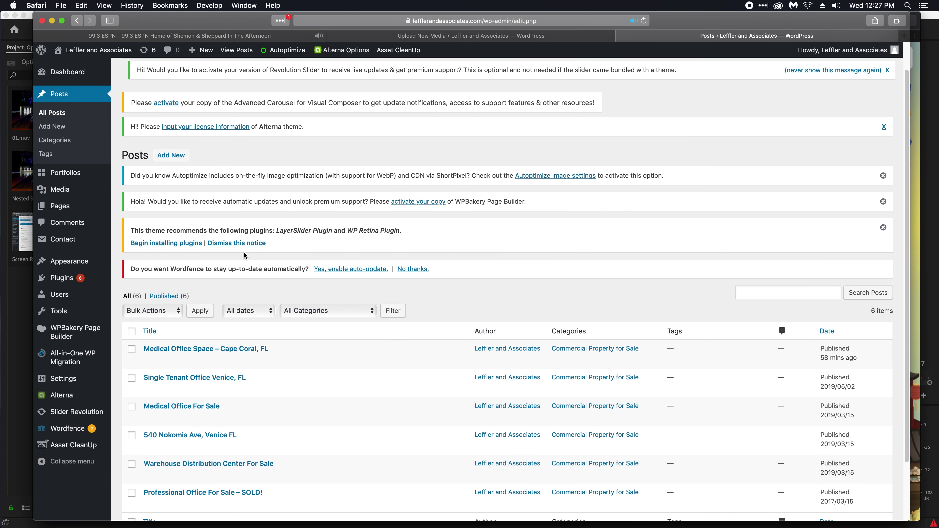
scroll(243, 255, down, 2)
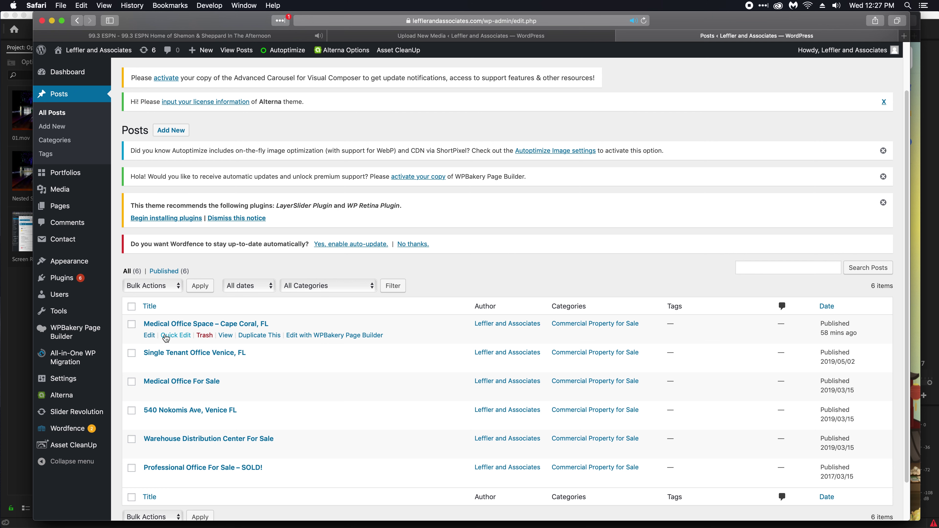
click(150, 335)
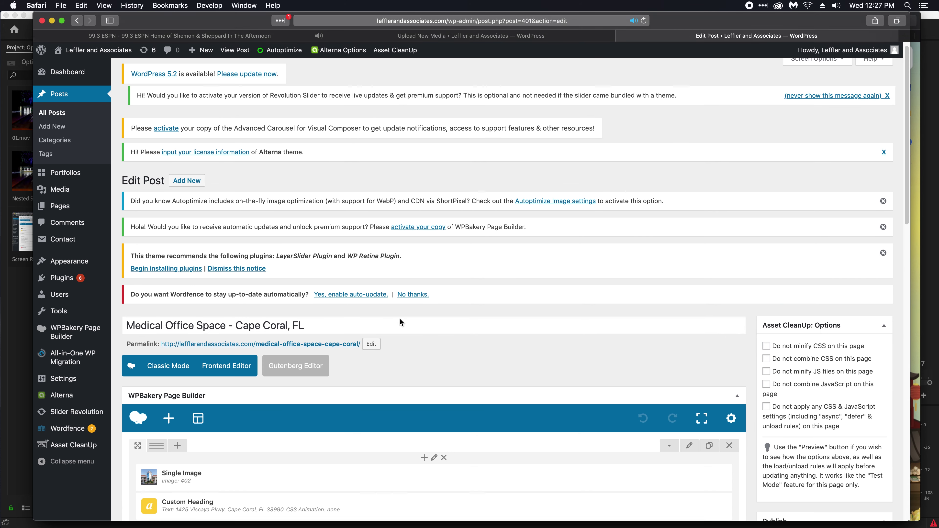
Step: Replace the Call to Action button's link with the copied PDF URL, save the element's changes and update the post
scroll(400, 318, down, 15)
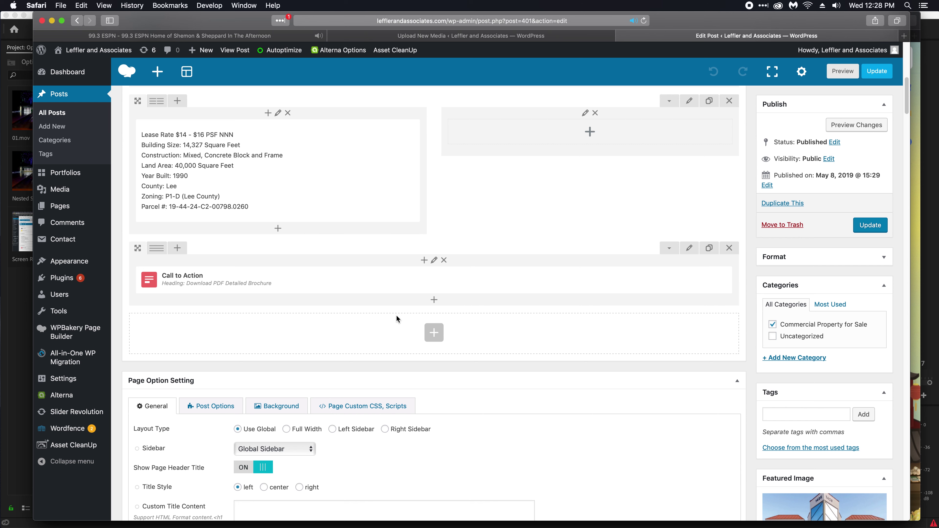
mouse_move(445, 284)
click(446, 282)
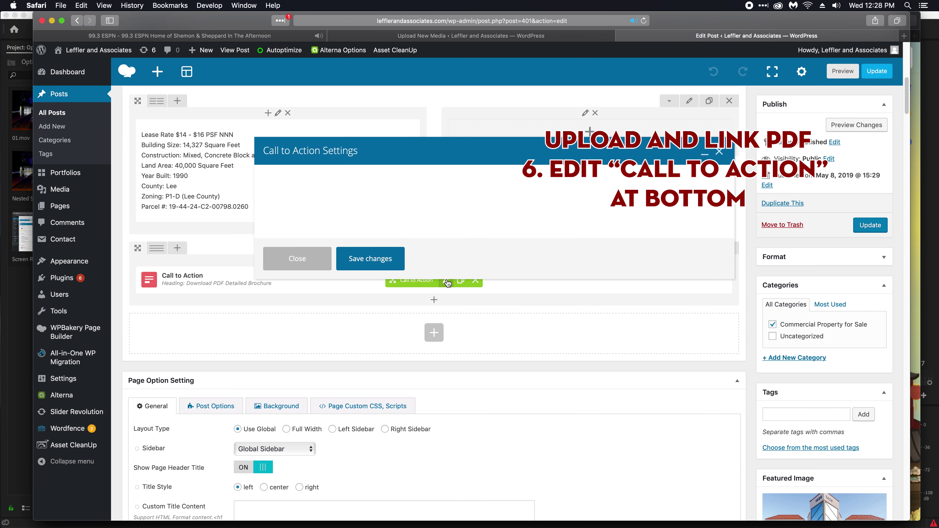
scroll(448, 283, down, 6)
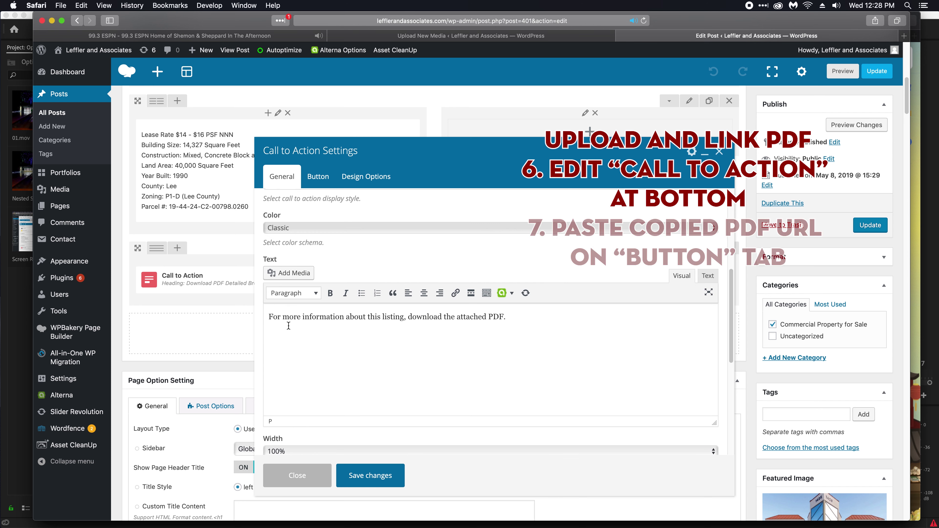
click(317, 176)
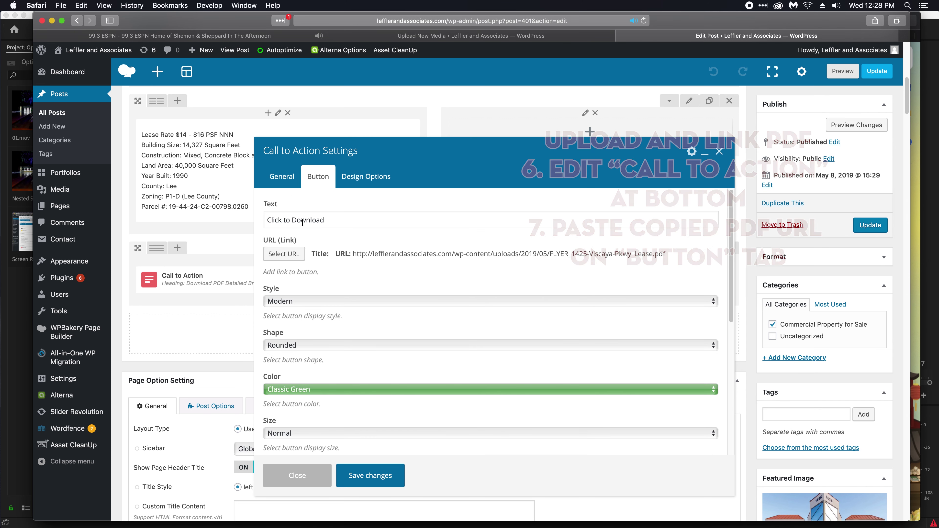
click(283, 254)
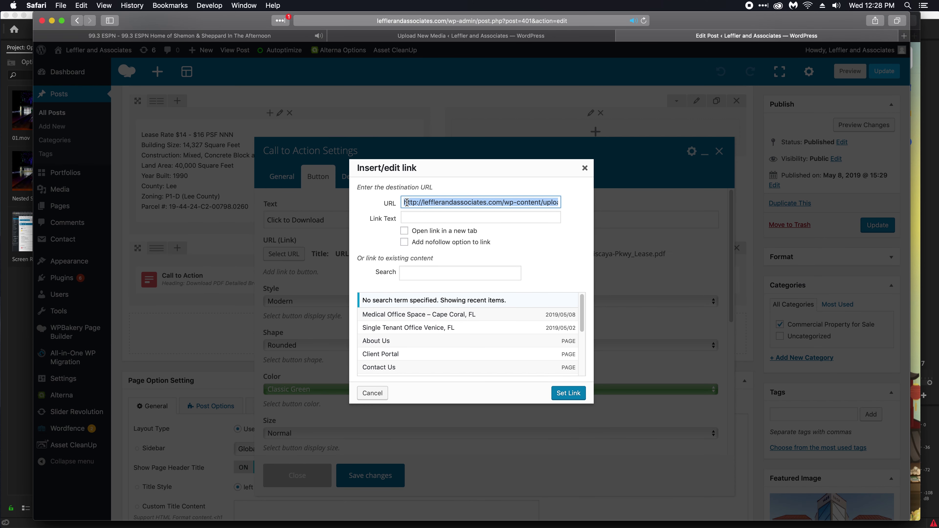
right_click(406, 203)
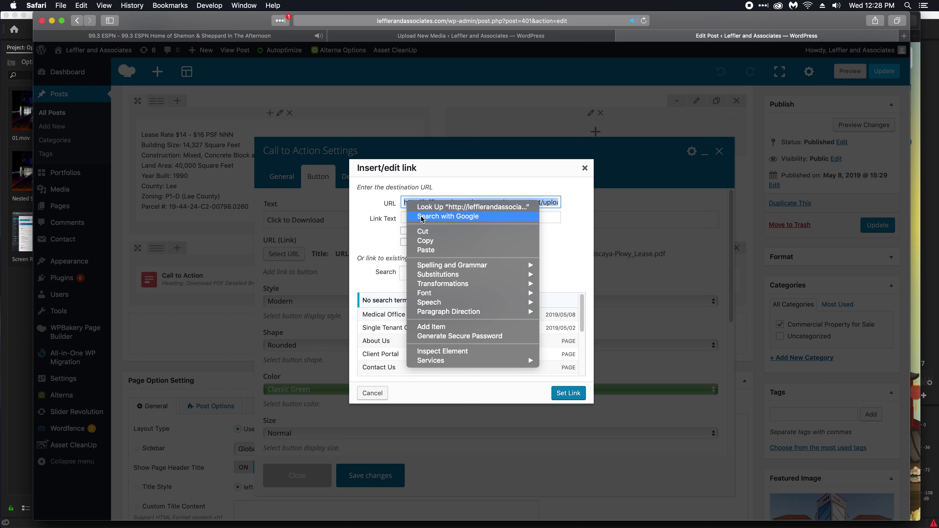
click(426, 250)
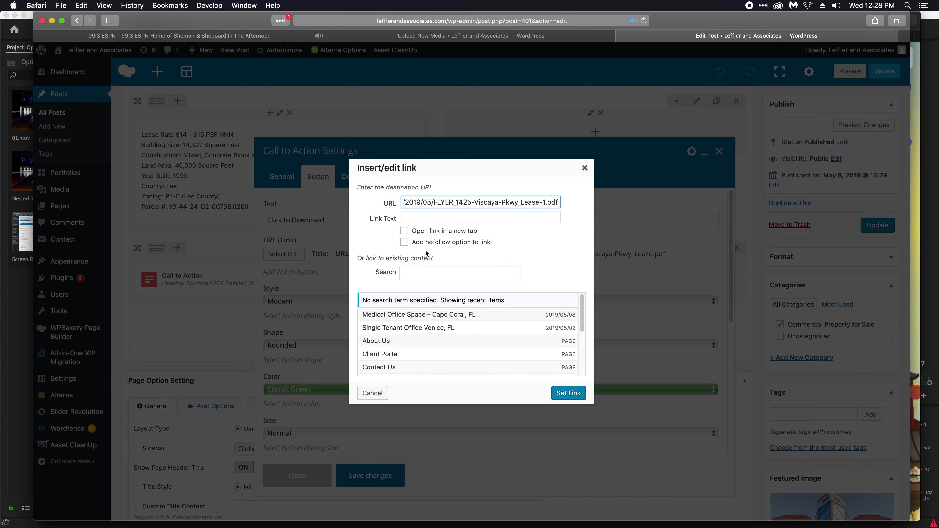
click(567, 393)
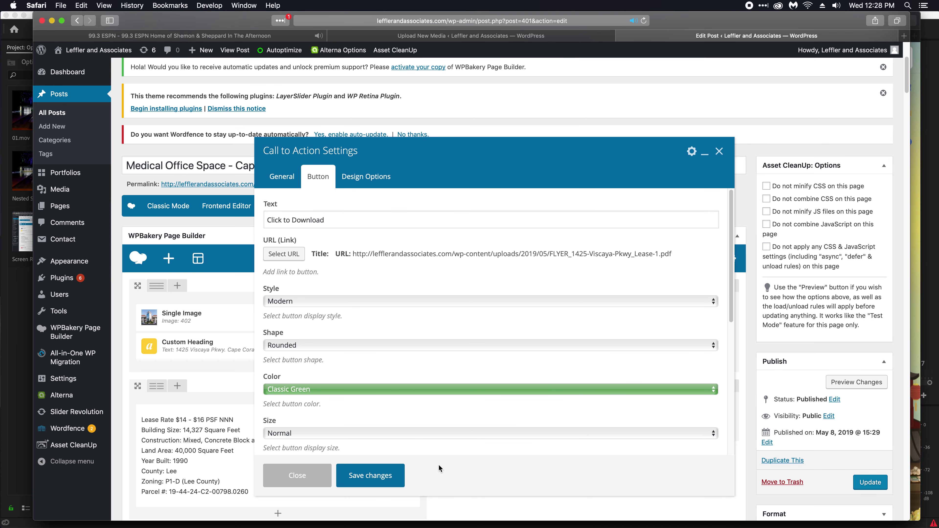
click(370, 476)
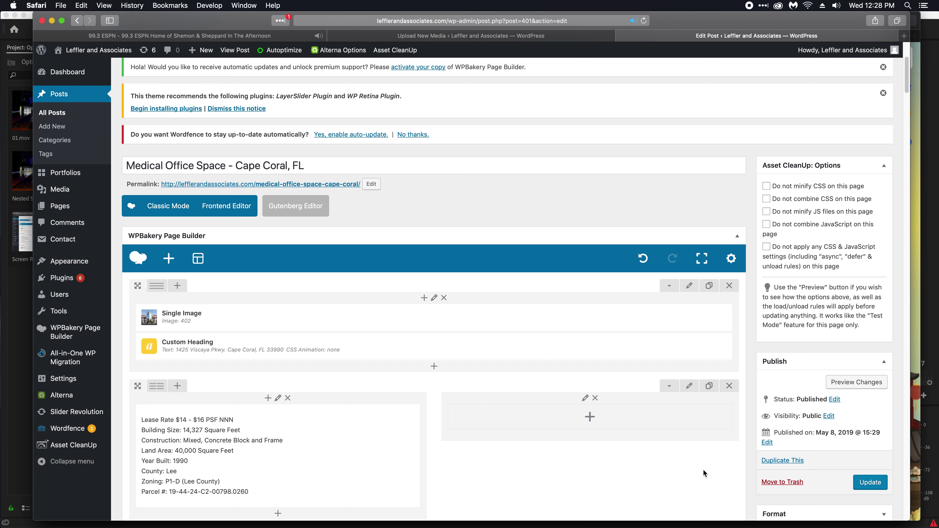
click(870, 483)
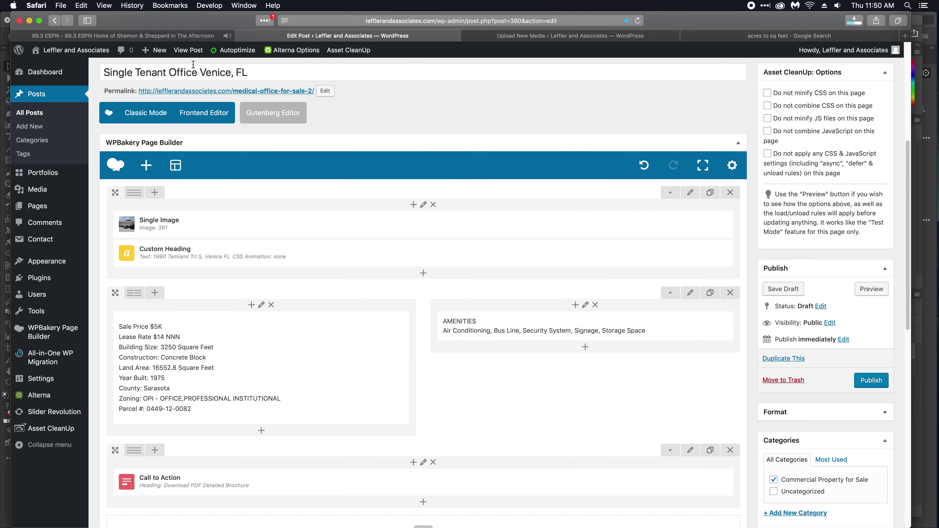
Step: Change the Single Tenant Office post's permalink slug to "single-tenant-office-venice-fl" and publish the post
click(325, 91)
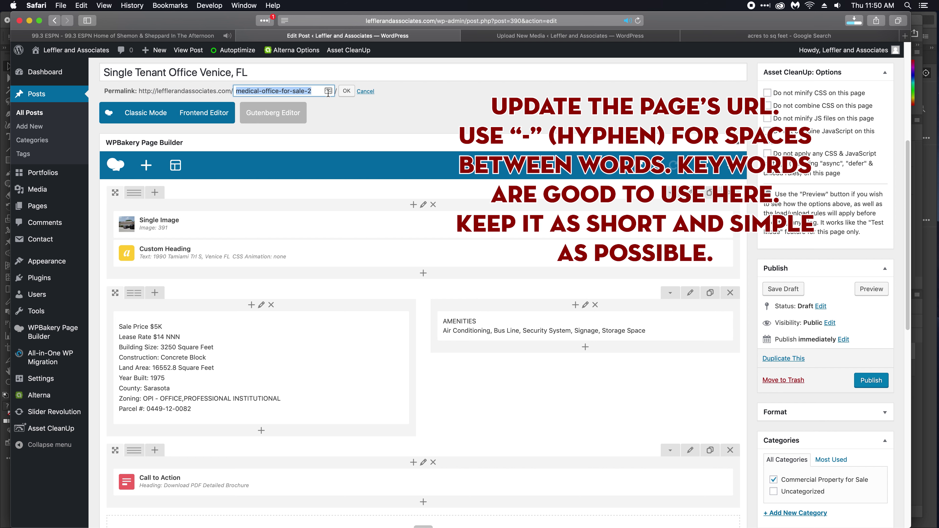
text(single-tenant)
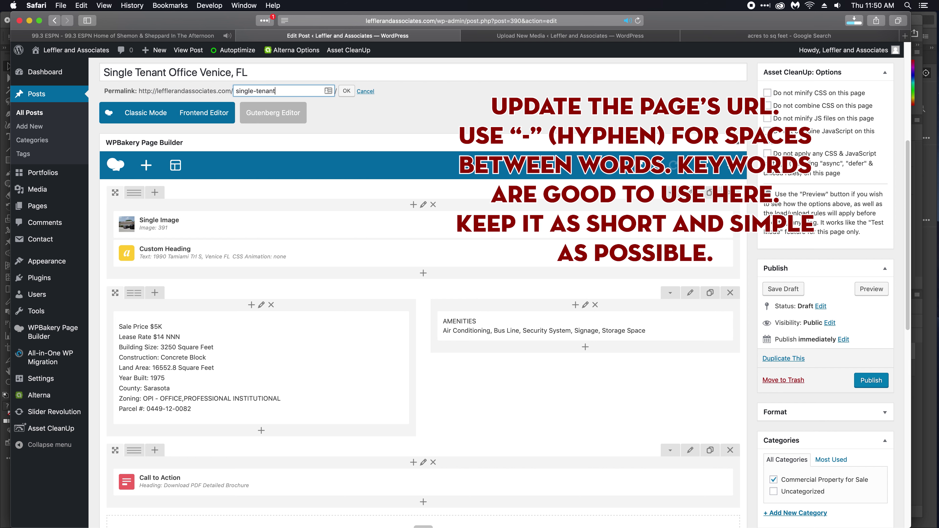
text(-office-venice-fl)
click(347, 91)
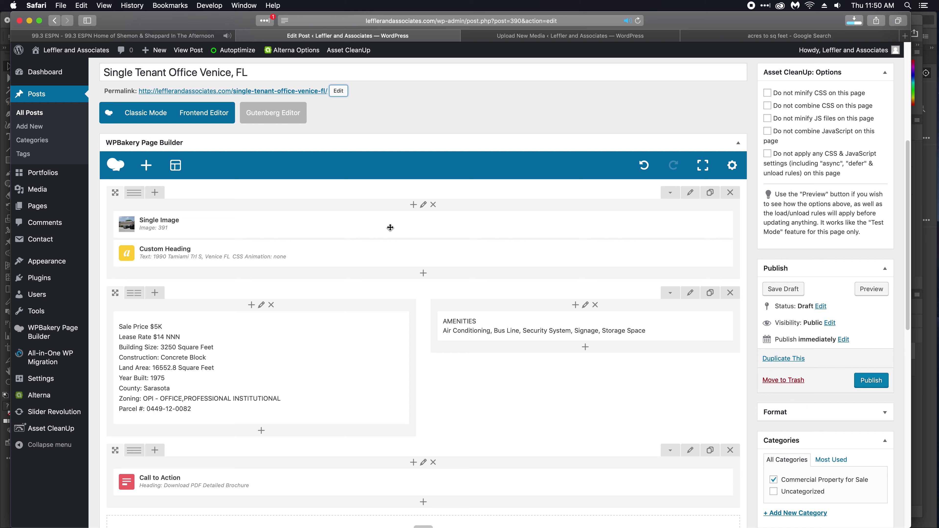
click(873, 384)
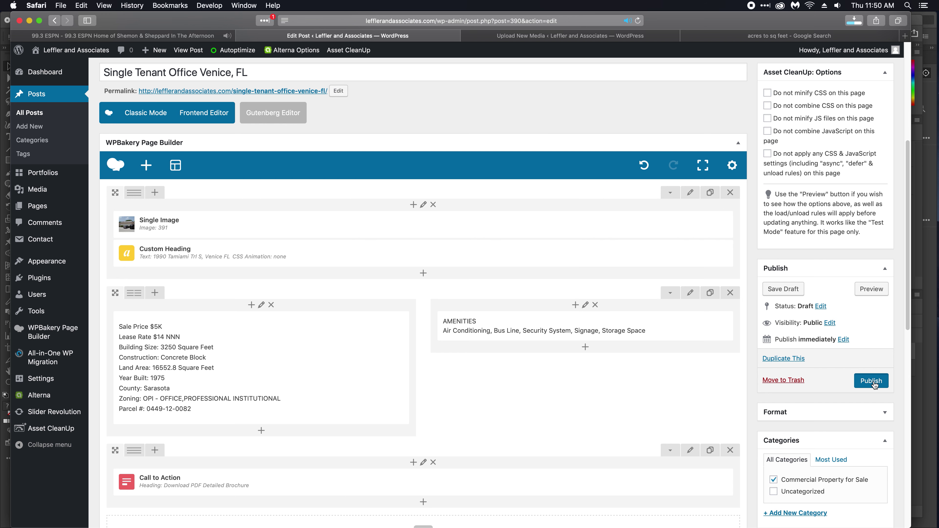
click(874, 385)
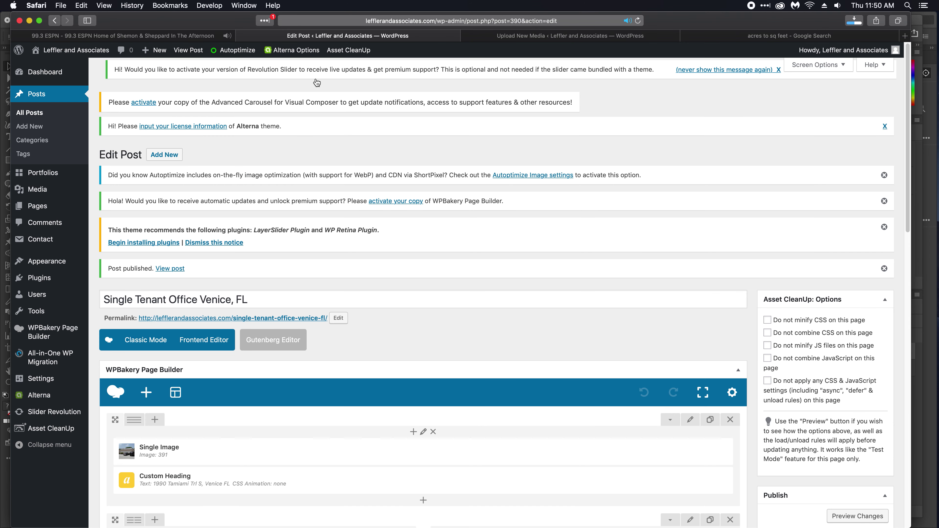
Step: Open the live site in a new tab and check the new post on the Commercial Real Estate listings page
right_click(78, 50)
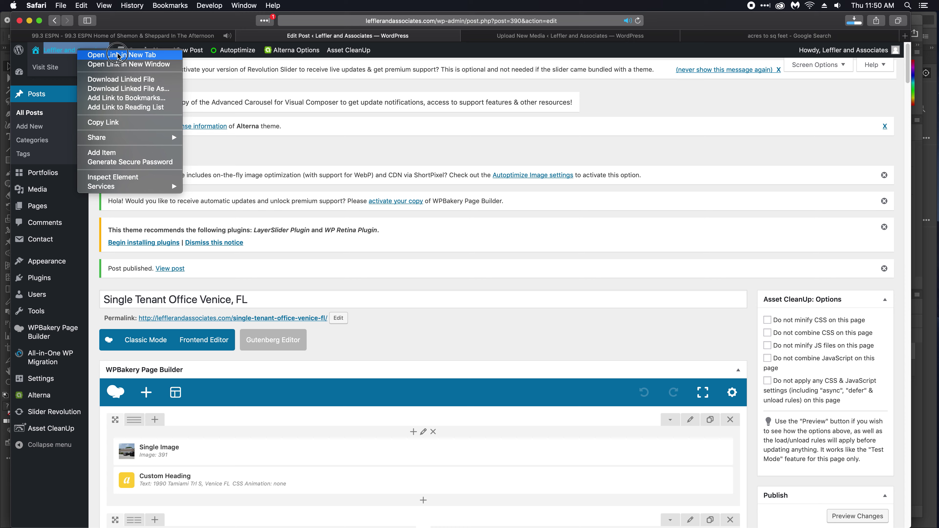
click(118, 56)
click(630, 36)
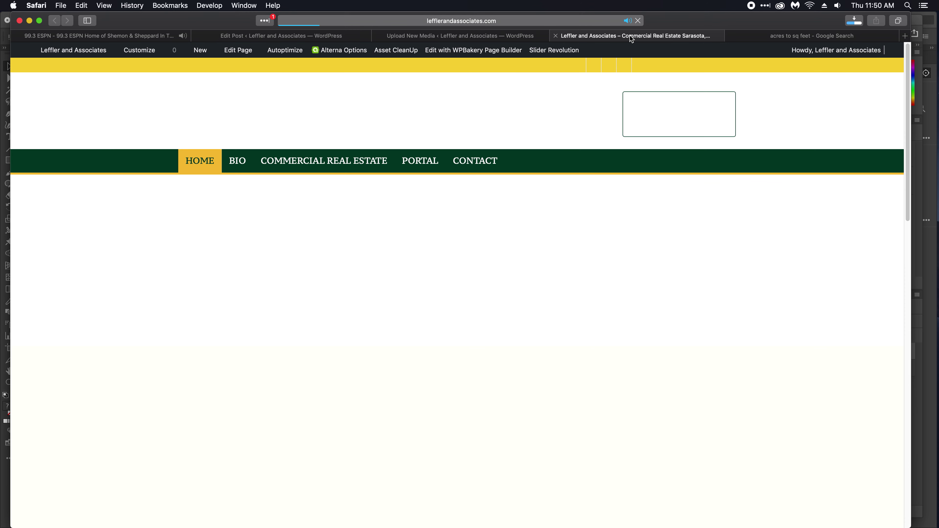
click(302, 162)
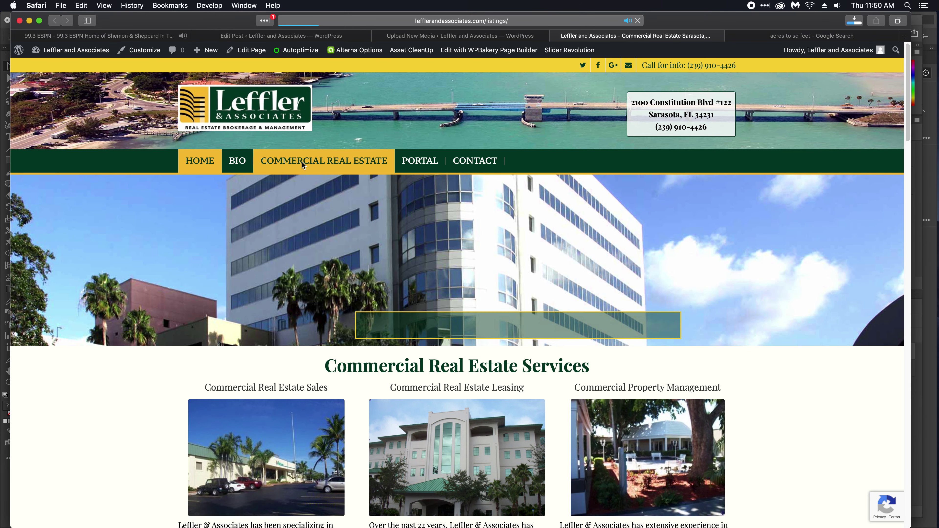
scroll(148, 207, down, 1)
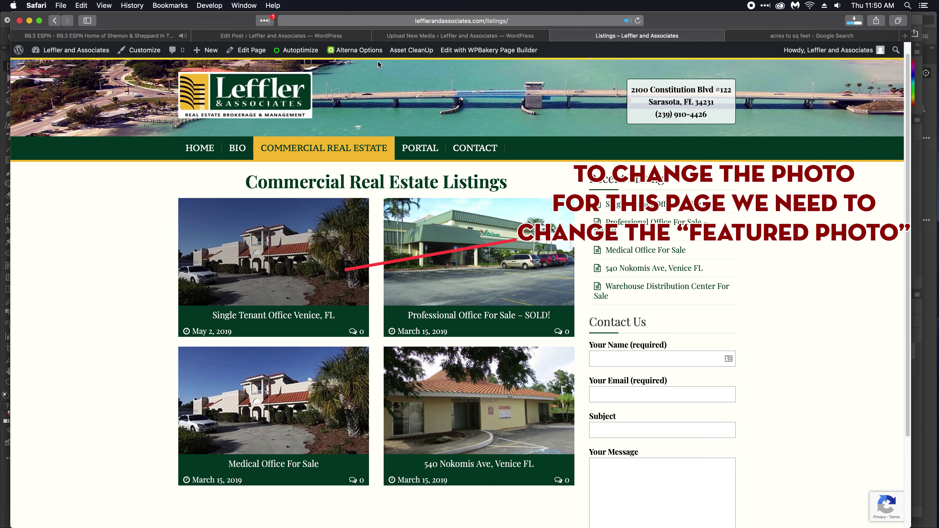
Step: Replace the Single Tenant Office post's featured image with 1990-Tamiami.jpg from the media library and update the post
click(315, 36)
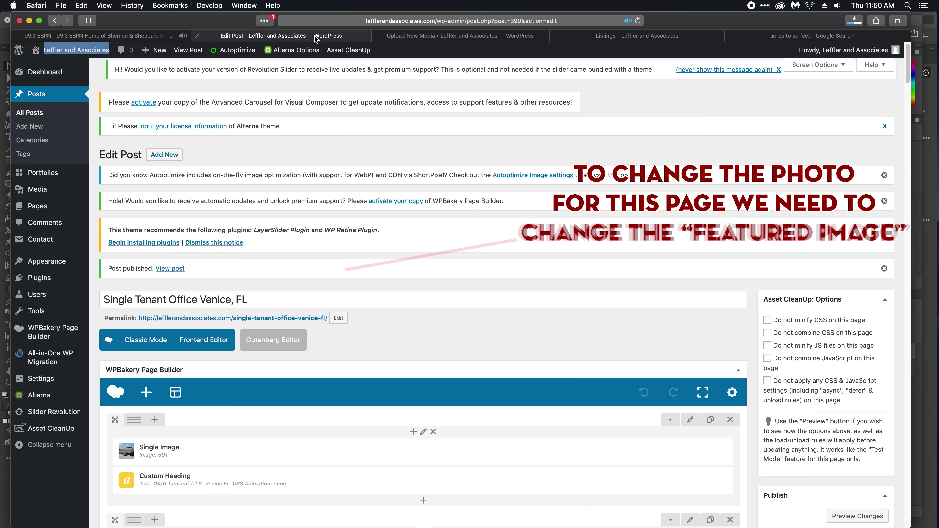
scroll(611, 329, down, 10)
scroll(680, 353, down, 8)
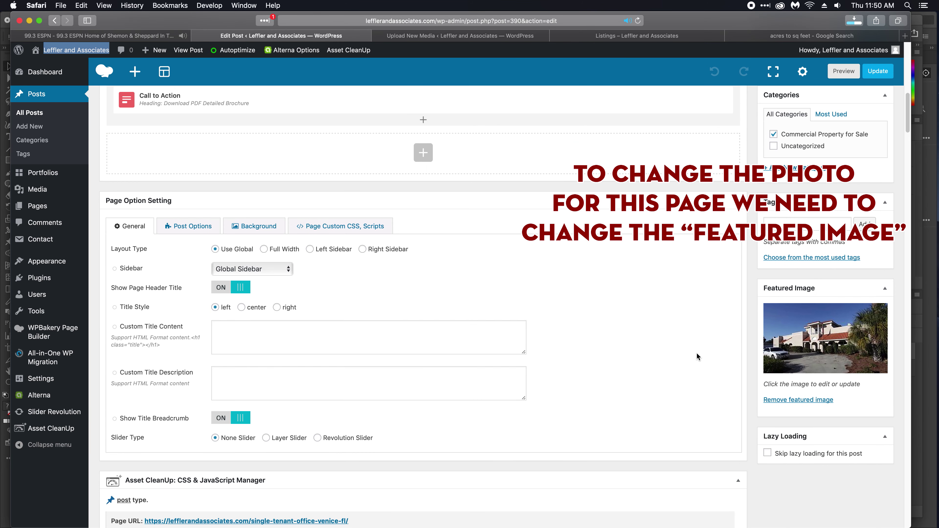
click(792, 400)
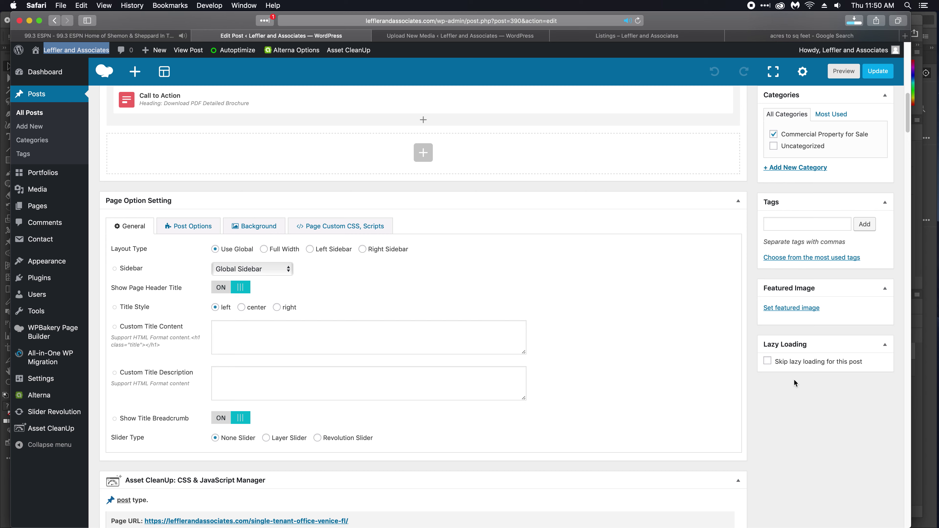
click(799, 310)
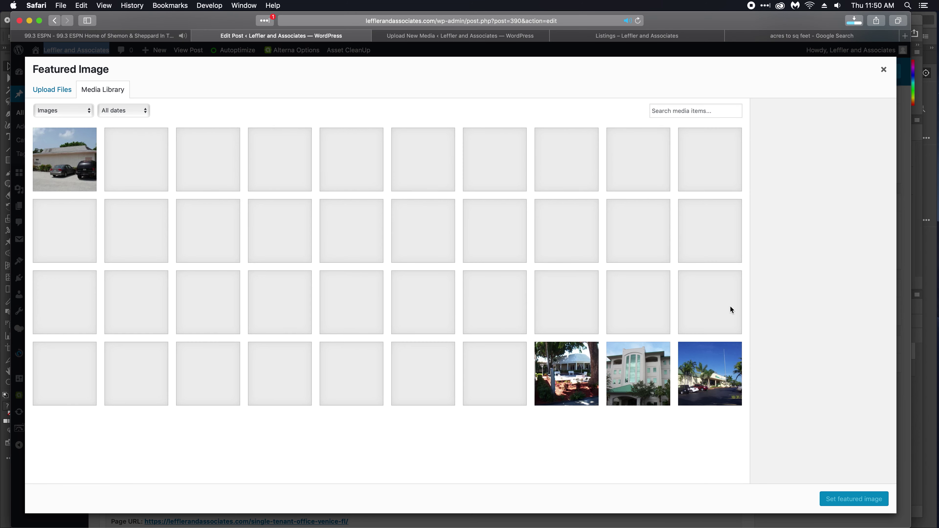
click(49, 143)
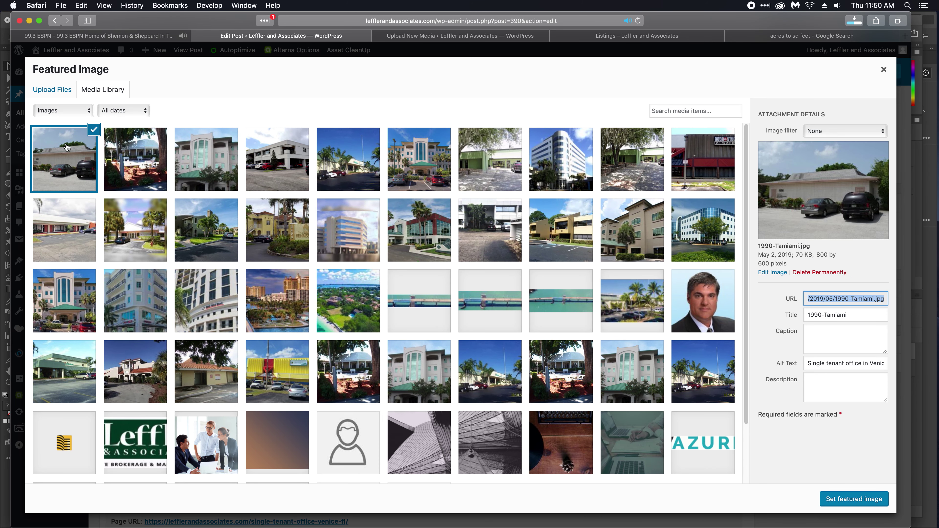
click(861, 499)
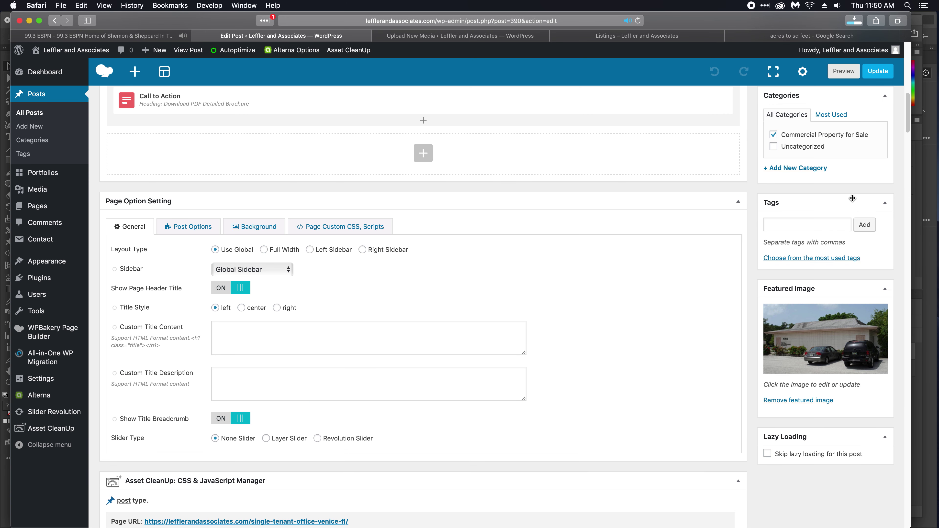
scroll(858, 190, up, 1)
scroll(858, 189, up, 4)
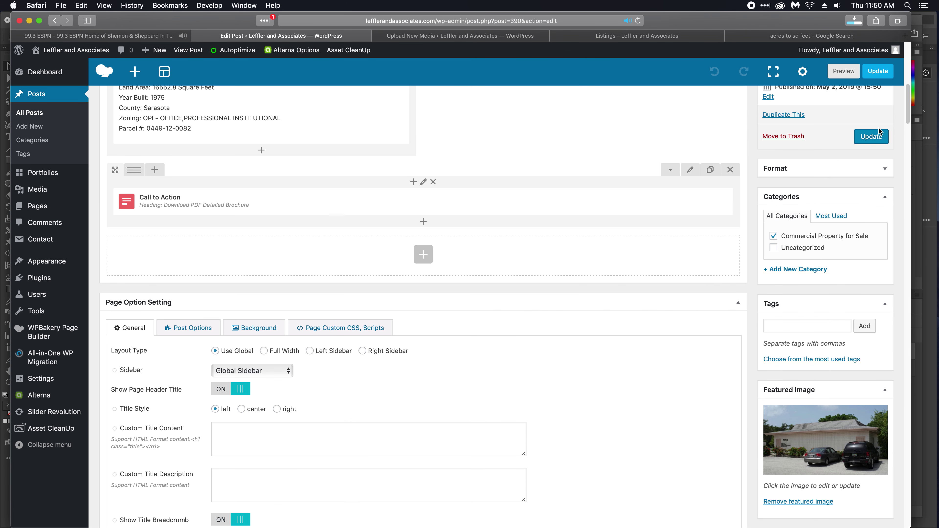
click(878, 136)
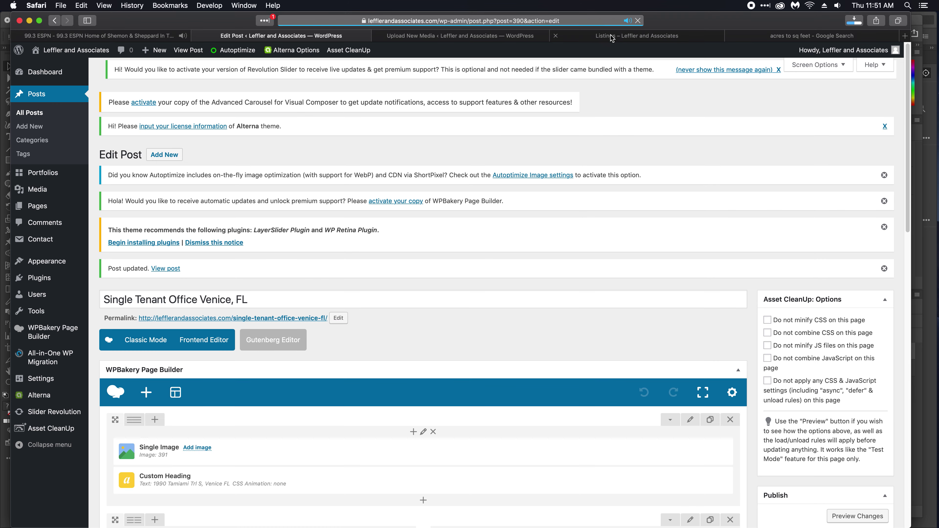
Step: Reload the live listings page and check the Single Tenant Office Venice, FL photo in its enlarged preview
click(611, 37)
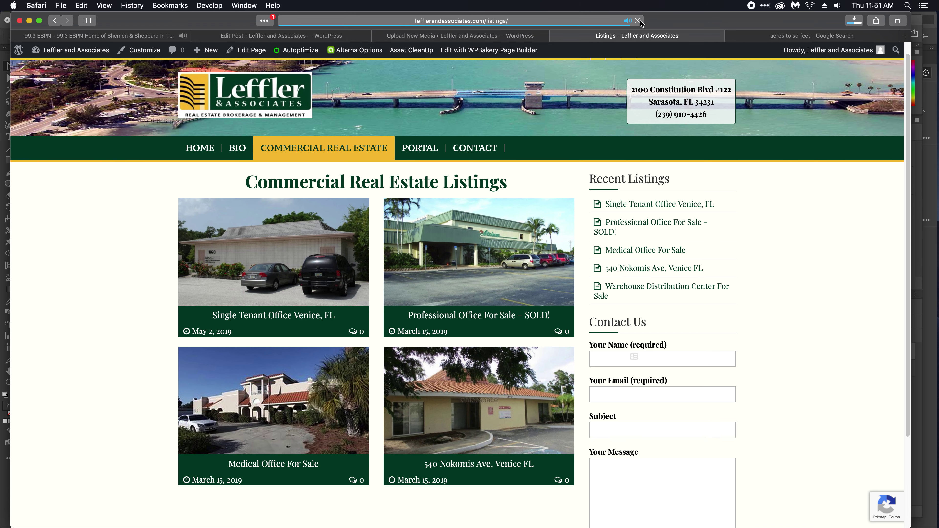
scroll(71, 310, down, 4)
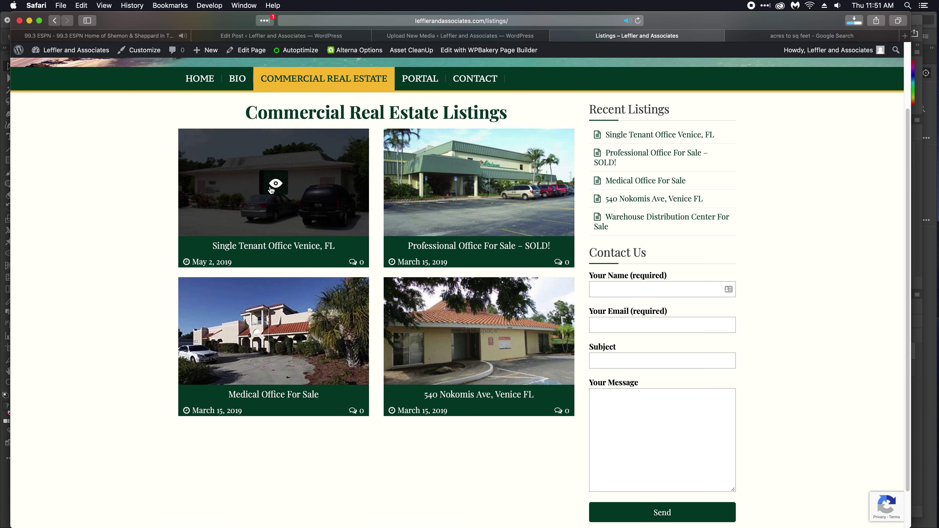
click(291, 185)
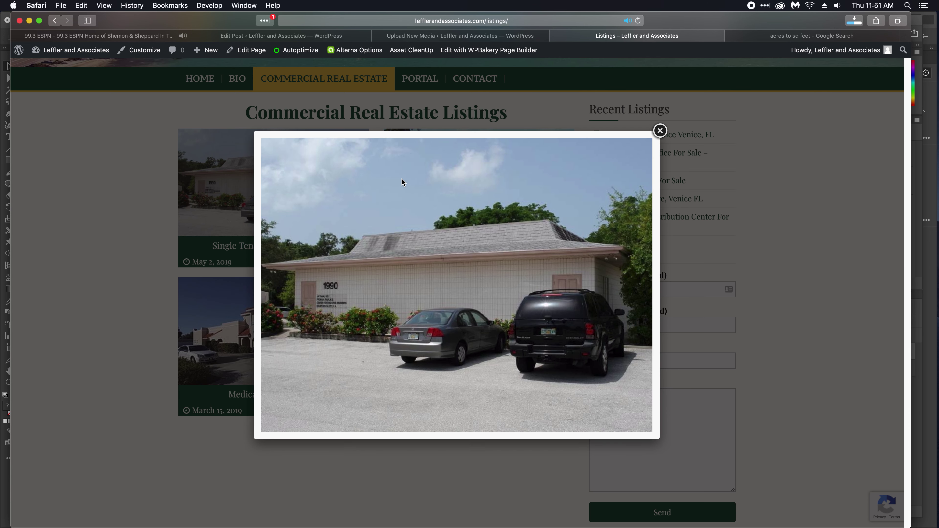
click(659, 131)
Step: Open the Single Tenant Office Venice, FL listing, review its property details and test the PDF brochure link
click(290, 247)
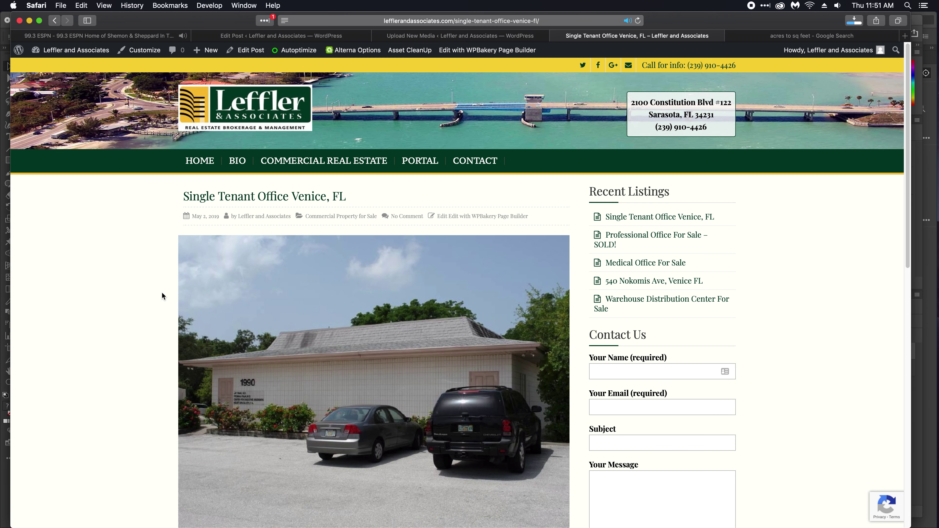
scroll(142, 313, down, 5)
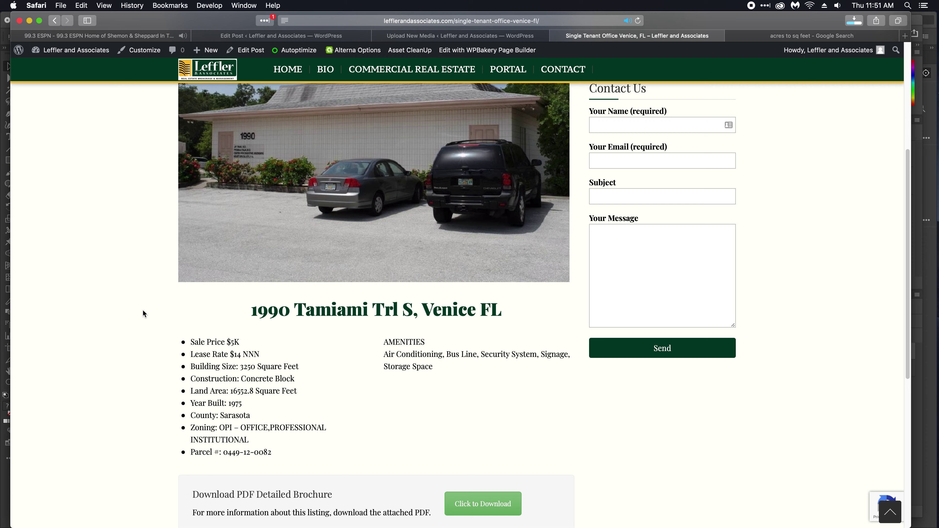
scroll(142, 311, down, 2)
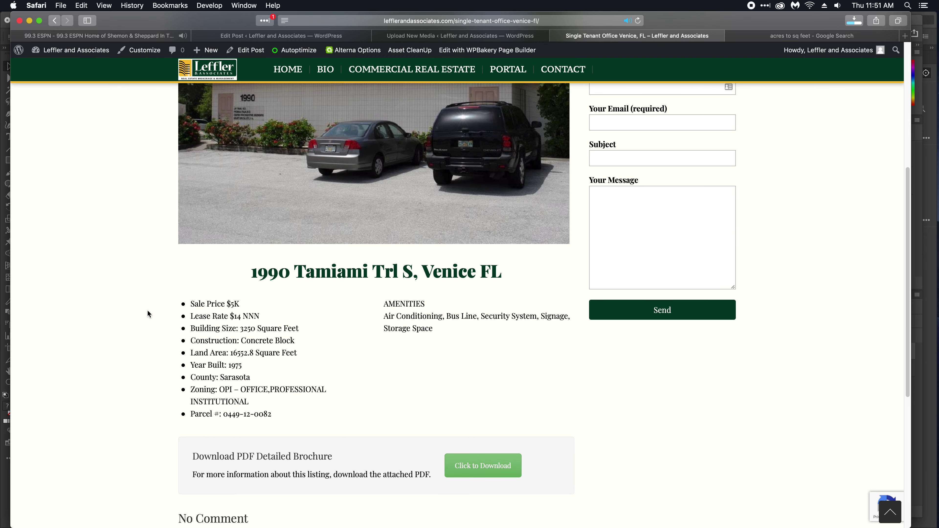
click(515, 470)
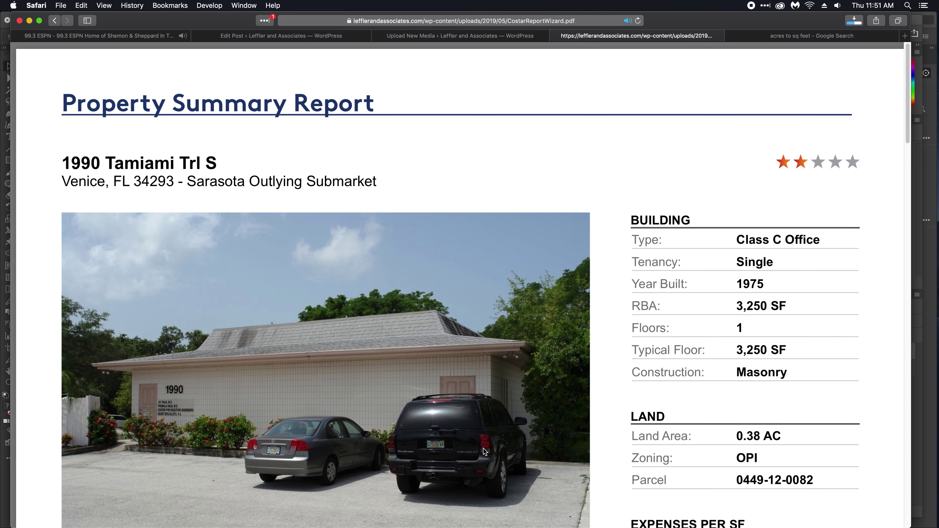
key(super+w)
key(super+shift+5)
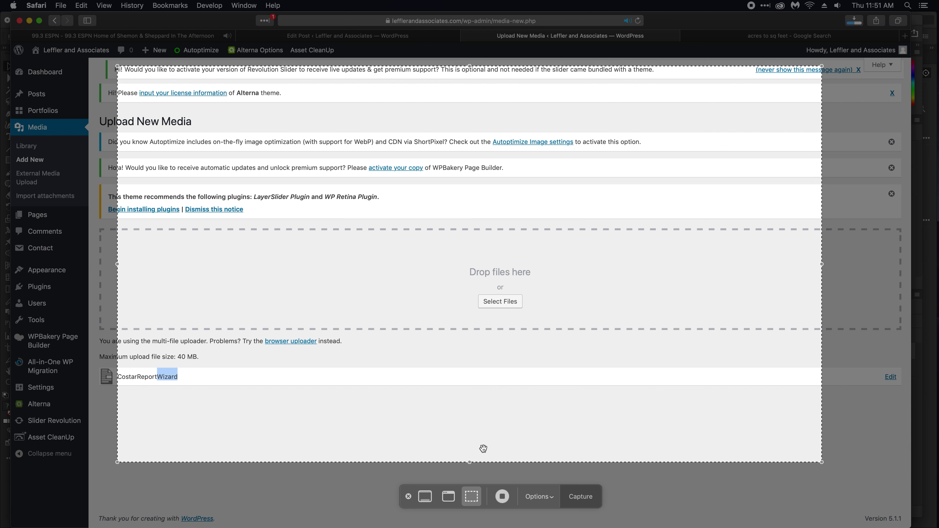